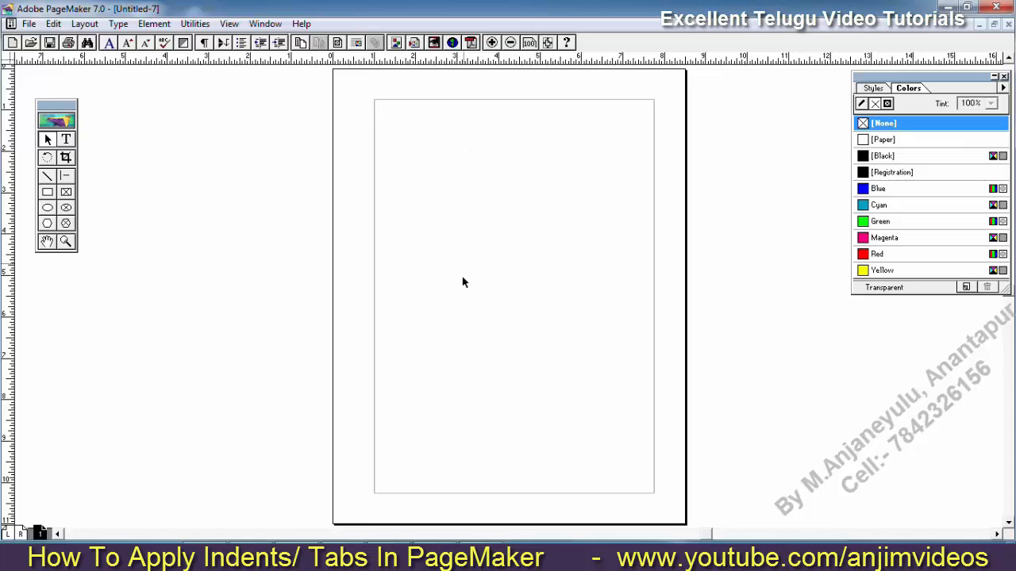
Switch to Microsoft Word and create a new blank document.
{"action": "left_click", "coordinate": [449, 539]}
{"action": "key", "text": "ctrl+n"}
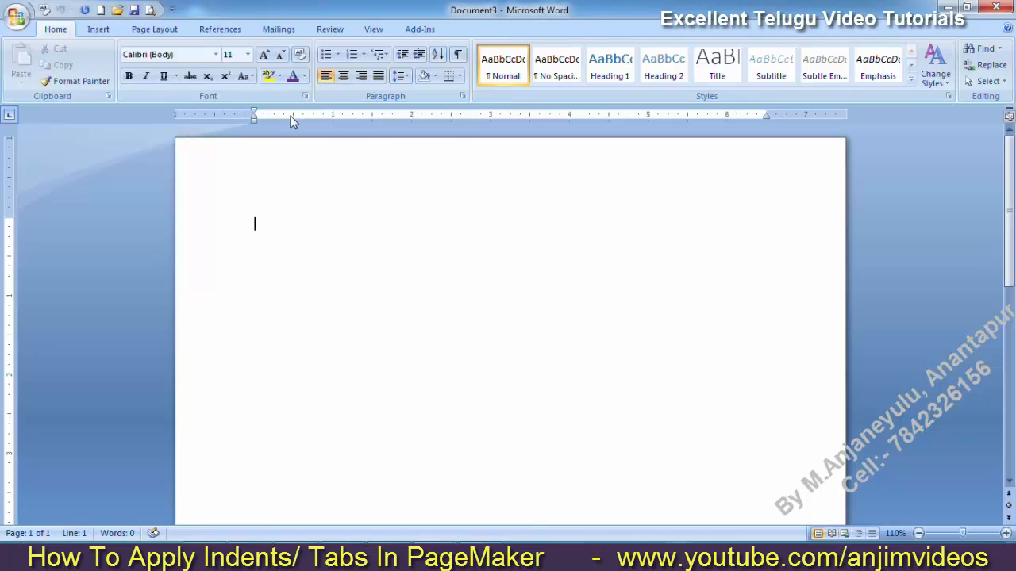
Try out the default tab stops on the first line of the blank document and clear the line.
{"action": "key", "text": "Tab"}
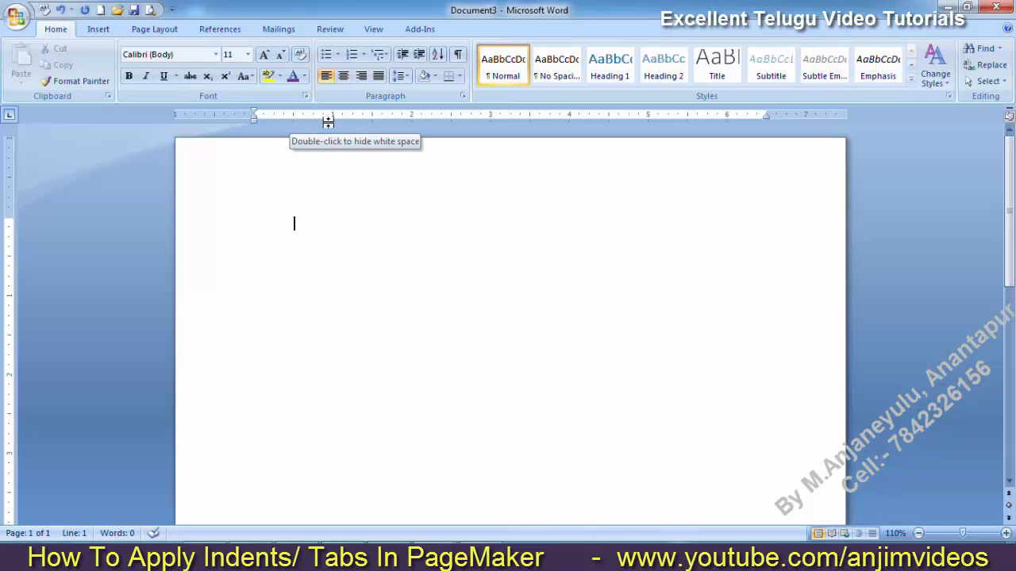
{"action": "key", "text": "Tab"}
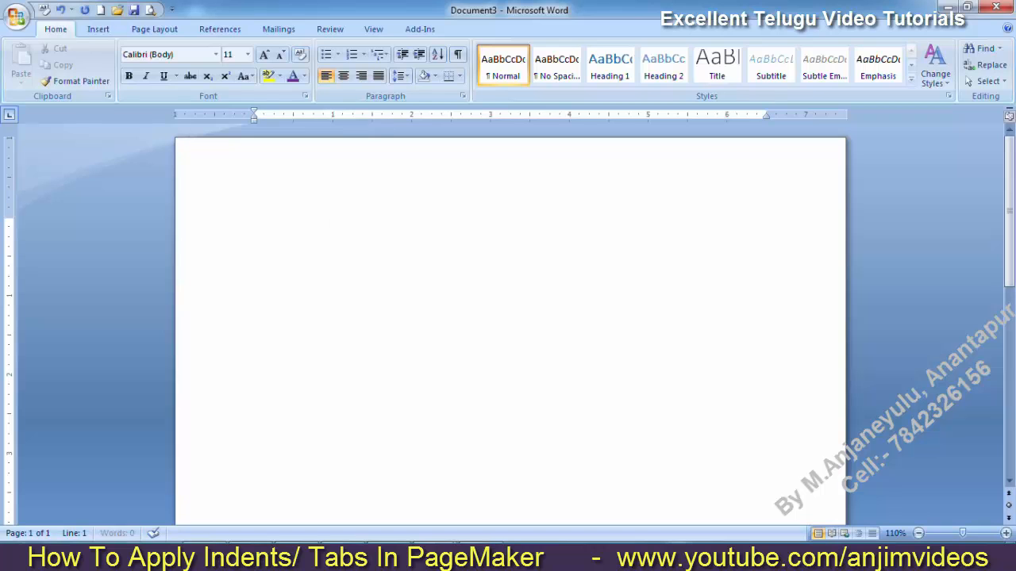
{"action": "key", "text": "Tab"}
{"action": "key", "text": "Tab"}
{"action": "type", "text": "DEFAULT TAB STOP"}
{"action": "key", "text": "ctrl+a"}
{"action": "key", "text": "BackSpace"}
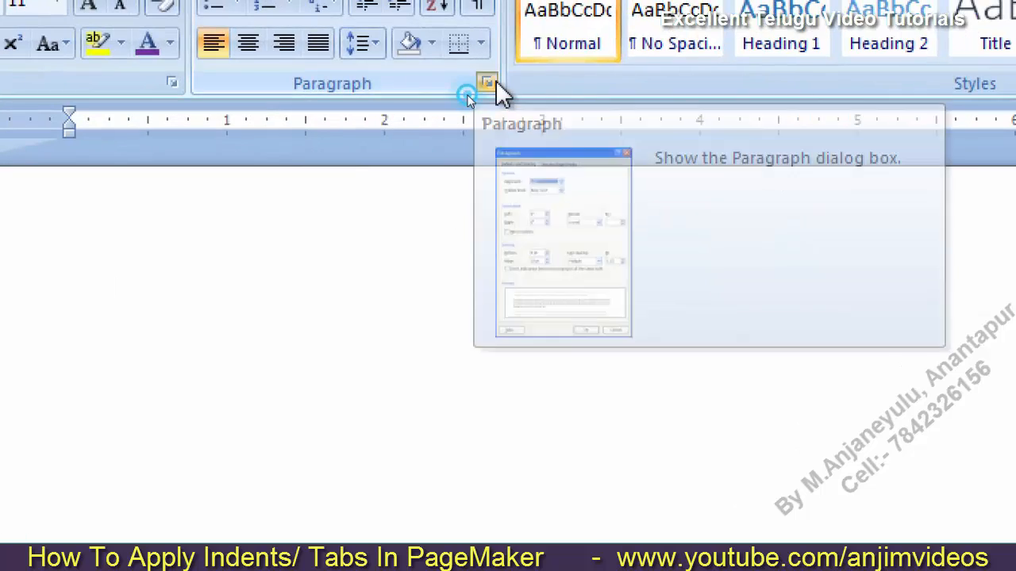
Set custom left-aligned tab stops at 1.5 and 3.5 inches for the current paragraph.
{"action": "left_click", "coordinate": [486, 83]}
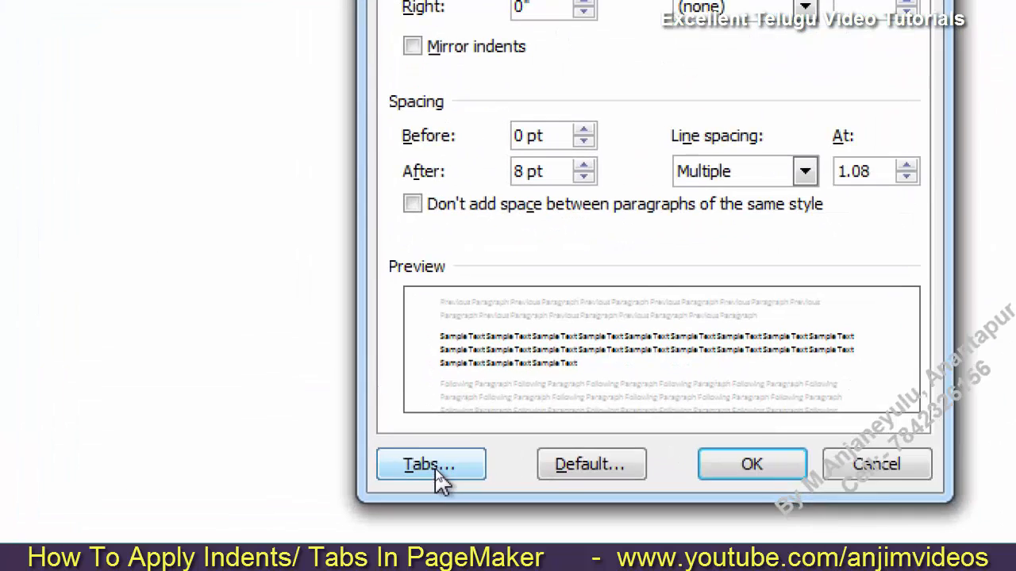
{"action": "left_click", "coordinate": [436, 470]}
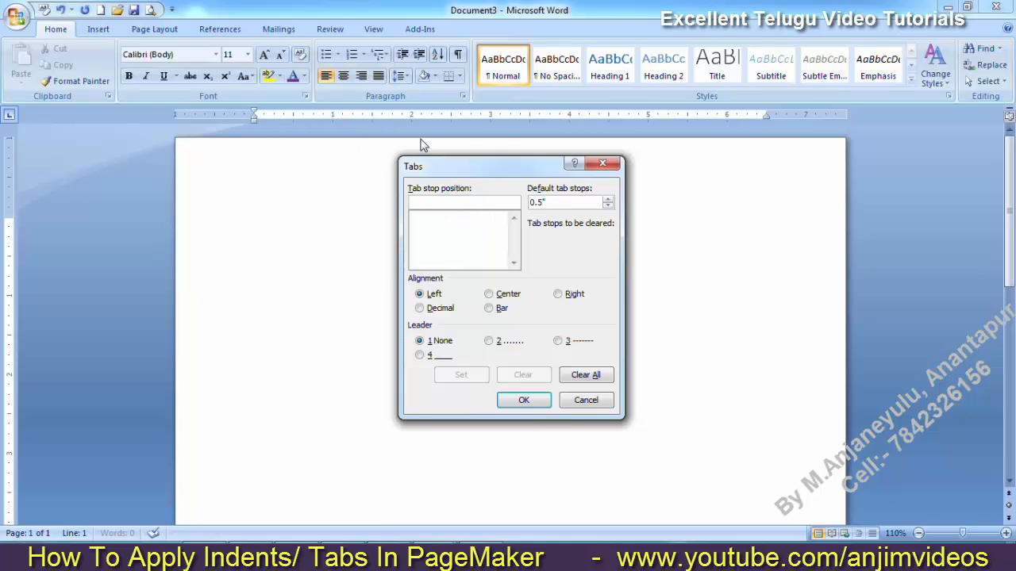
{"action": "type", "text": "1."}
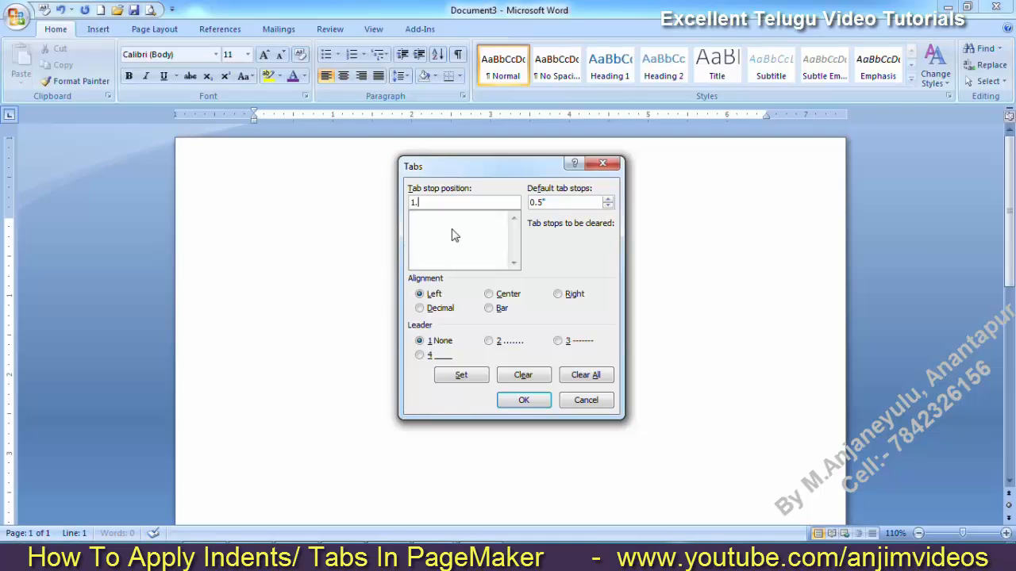
{"action": "type", "text": "5"}
{"action": "left_click", "coordinate": [460, 378]}
{"action": "type", "text": "3.5"}
{"action": "left_click", "coordinate": [463, 375]}
{"action": "left_click", "coordinate": [523, 400]}
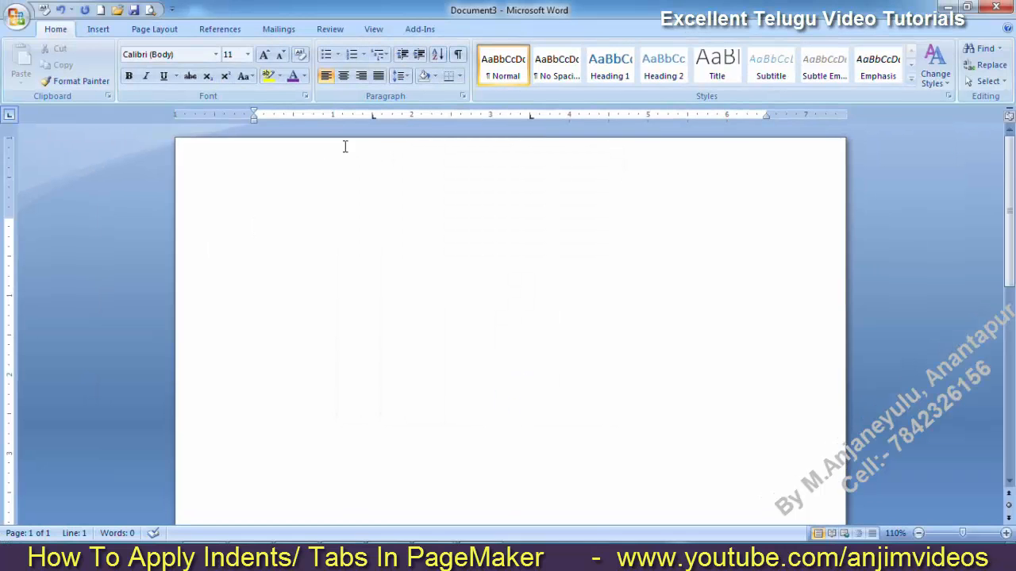
Enter two tab-separated rows of sample text: SLNO, SDA, ASDF and SADFAS, ASDFAS, ASFAS.
{"action": "type", "text": "SLNO"}
{"action": "key", "text": "Tab"}
{"action": "type", "text": "SDA"}
{"action": "key", "text": "Tab"}
{"action": "type", "text": "ASDF"}
{"action": "key", "text": "Return"}
{"action": "type", "text": "SADFAS"}
{"action": "key", "text": "Tab"}
{"action": "type", "text": "ASDFAS"}
{"action": "key", "text": "Tab"}
{"action": "type", "text": "ASFAS"}
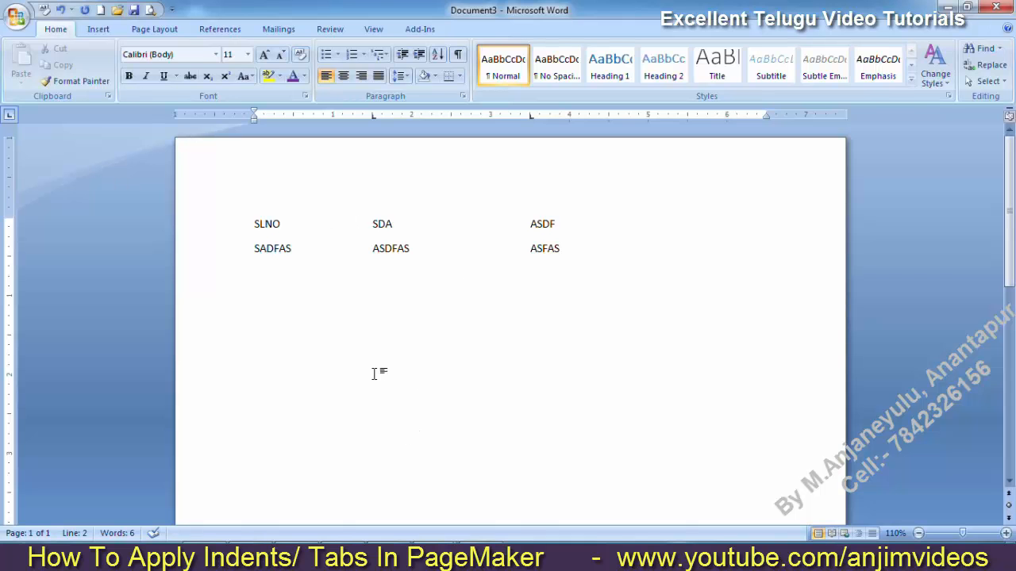
Switch back to PageMaker and move the ruler zero point to the page's top-left margin corner.
{"action": "key", "text": "alt+Tab"}
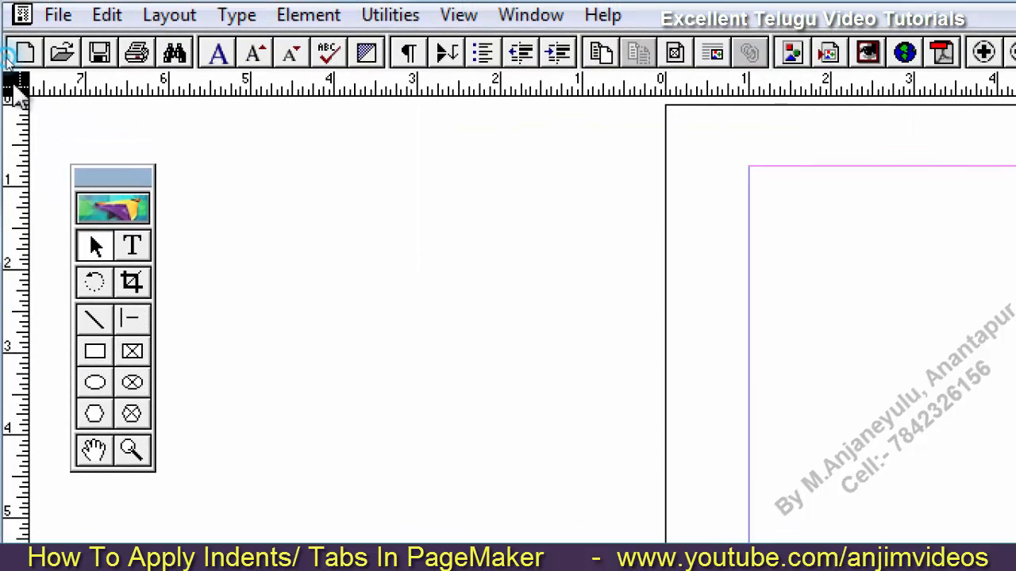
{"action": "left_click_drag", "start_coordinate": [17, 87], "coordinate": [738, 132]}
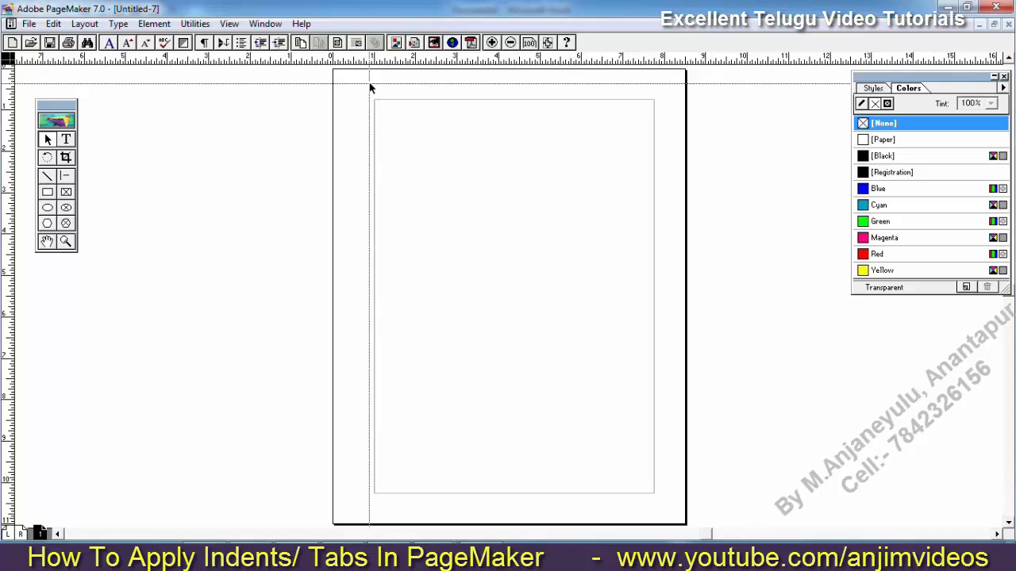
{"action": "left_click_drag", "start_coordinate": [369, 88], "coordinate": [374, 108]}
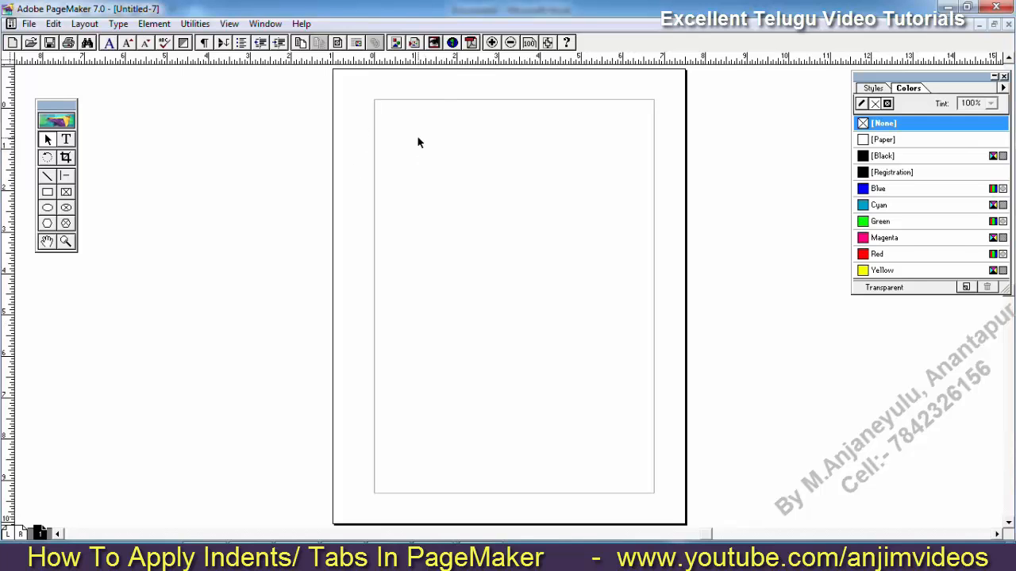
Draw a text block spanning the margins at the top of the page and bring up its Indents/Tabs settings below the page ruler.
{"action": "left_click", "coordinate": [65, 139]}
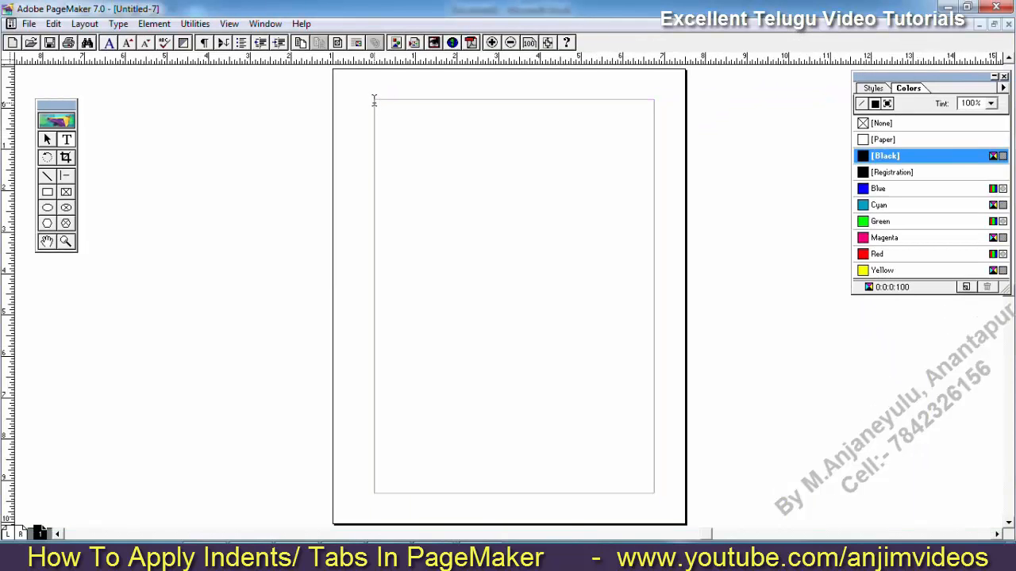
{"action": "left_click_drag", "start_coordinate": [373, 100], "coordinate": [655, 180]}
{"action": "left_click", "coordinate": [119, 23]}
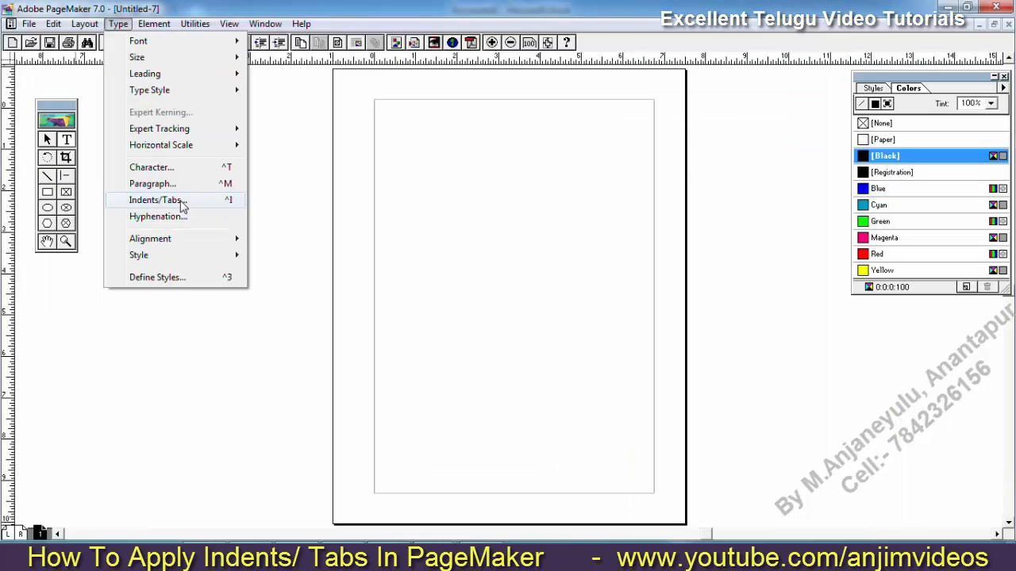
{"action": "left_click", "coordinate": [219, 201]}
{"action": "left_click_drag", "start_coordinate": [460, 208], "coordinate": [487, 74]}
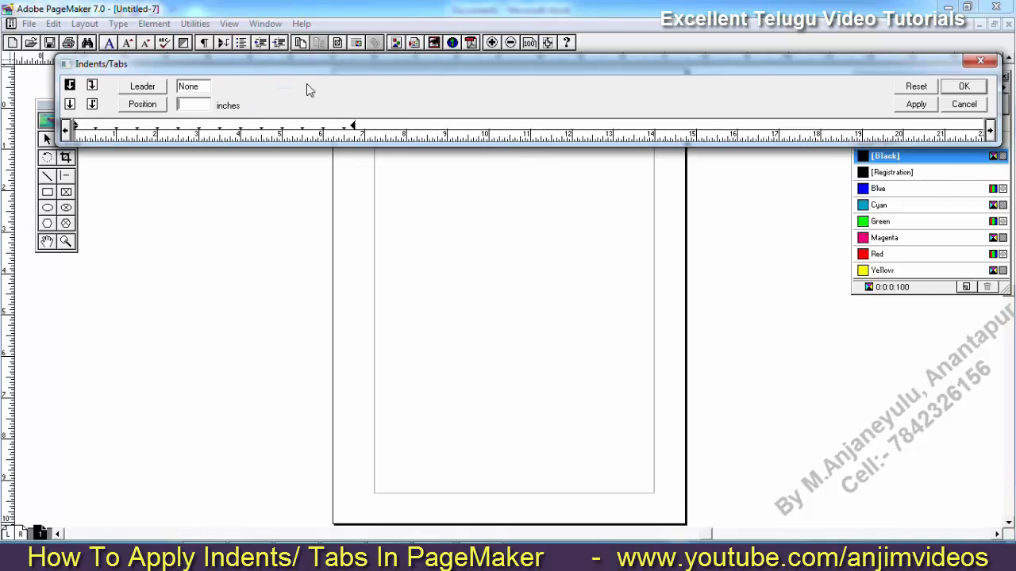
{"action": "left_click_drag", "start_coordinate": [322, 70], "coordinate": [330, 196]}
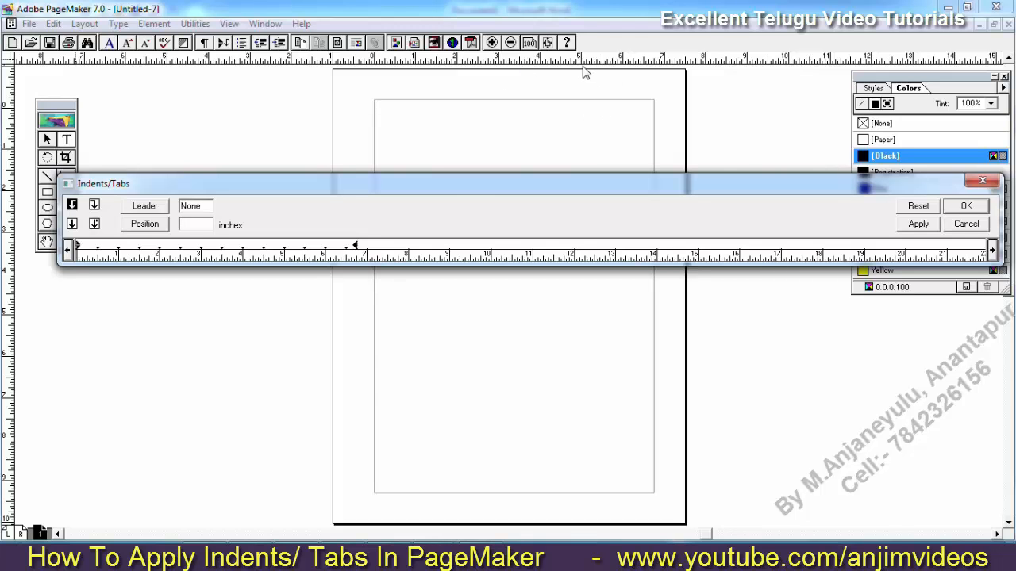
{"action": "left_click_drag", "start_coordinate": [444, 192], "coordinate": [479, 94]}
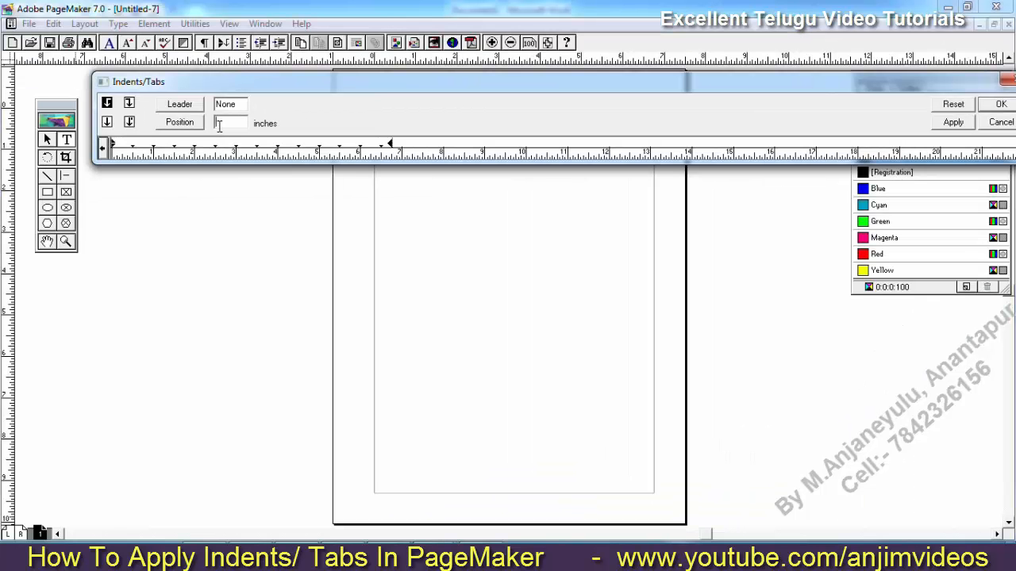
Add left tab stops at exactly 1 and 2.5 inches.
{"action": "left_click", "coordinate": [220, 125]}
{"action": "type", "text": "1"}
{"action": "left_click", "coordinate": [191, 129]}
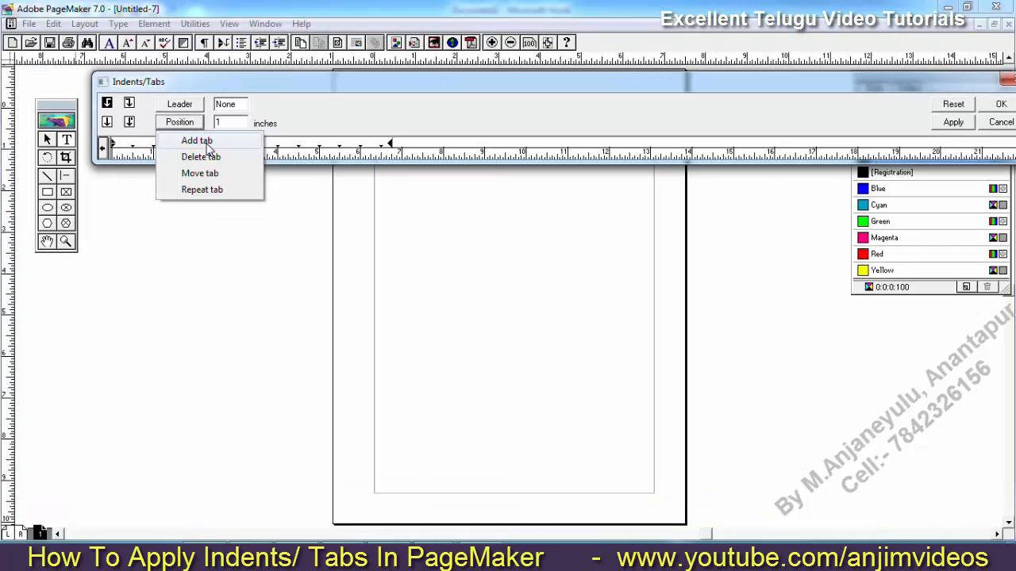
{"action": "left_click", "coordinate": [208, 141]}
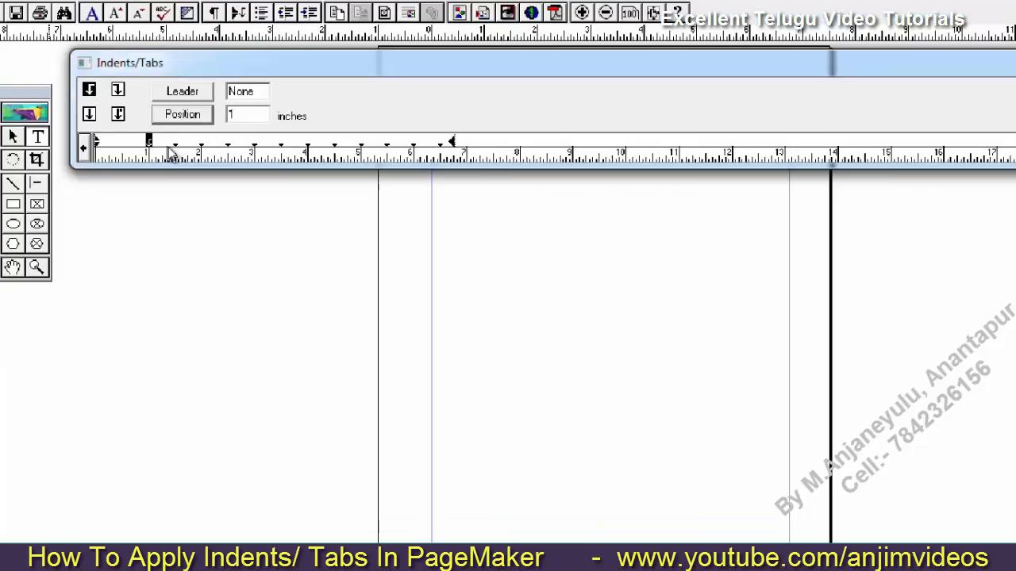
{"action": "double_click", "coordinate": [235, 115]}
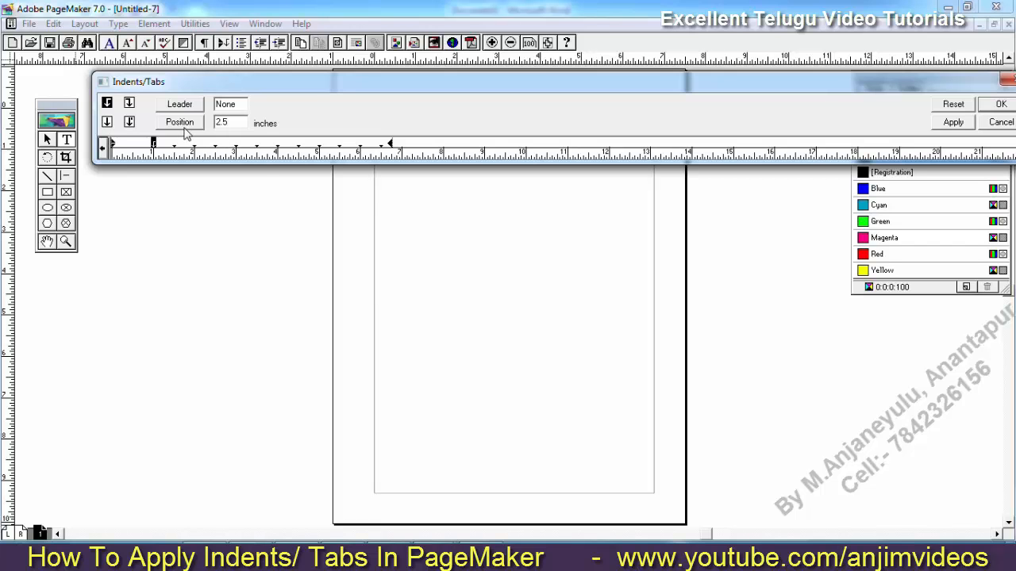
{"action": "left_click", "coordinate": [179, 122]}
{"action": "left_click", "coordinate": [192, 139]}
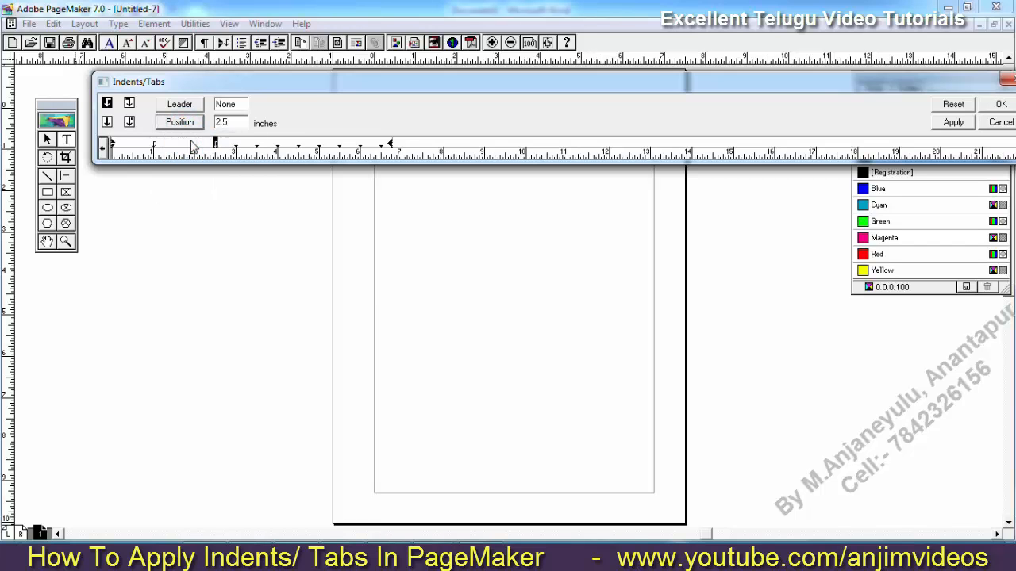
Place two more left tab stops directly on the tab ruler at about 4 and 5.2 inches, and apply the settings.
{"action": "left_click", "coordinate": [277, 152]}
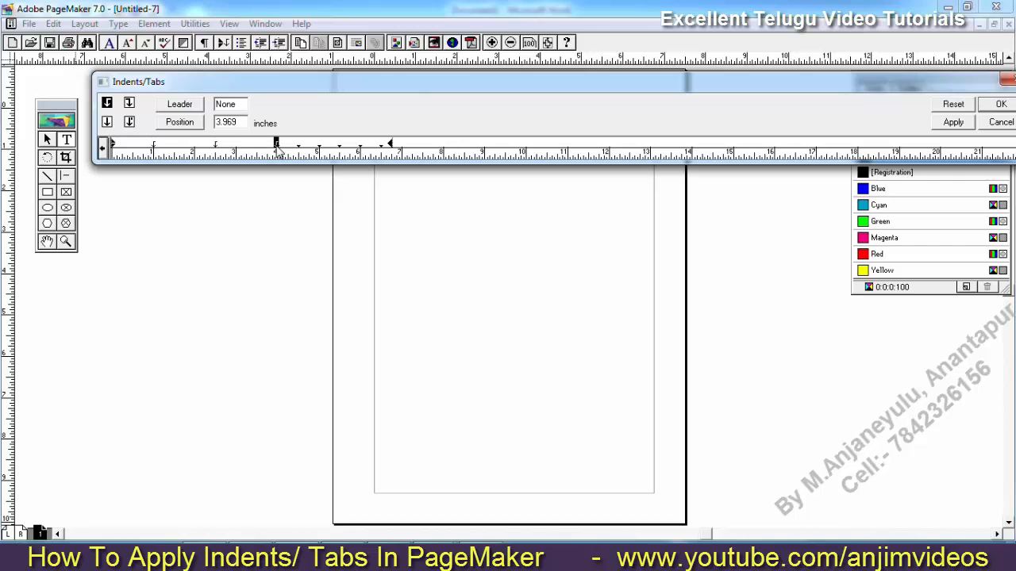
{"action": "mouse_move", "coordinate": [277, 152]}
{"action": "left_mouse_down"}
{"action": "mouse_move", "coordinate": [296, 152]}
{"action": "mouse_move", "coordinate": [280, 154]}
{"action": "left_mouse_up"}
{"action": "left_click", "coordinate": [326, 146]}
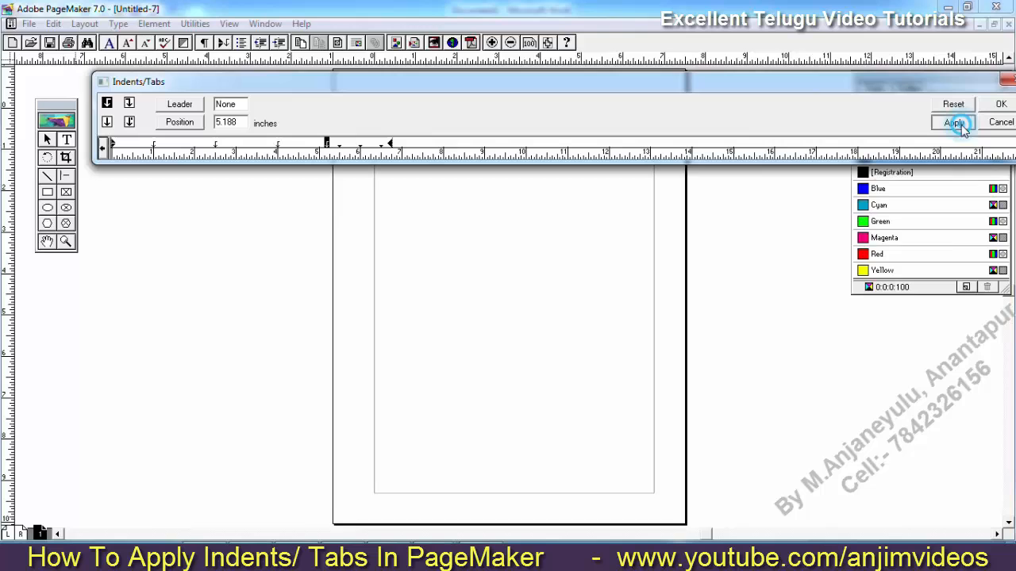
{"action": "left_click", "coordinate": [953, 122]}
{"action": "left_click", "coordinate": [1001, 105]}
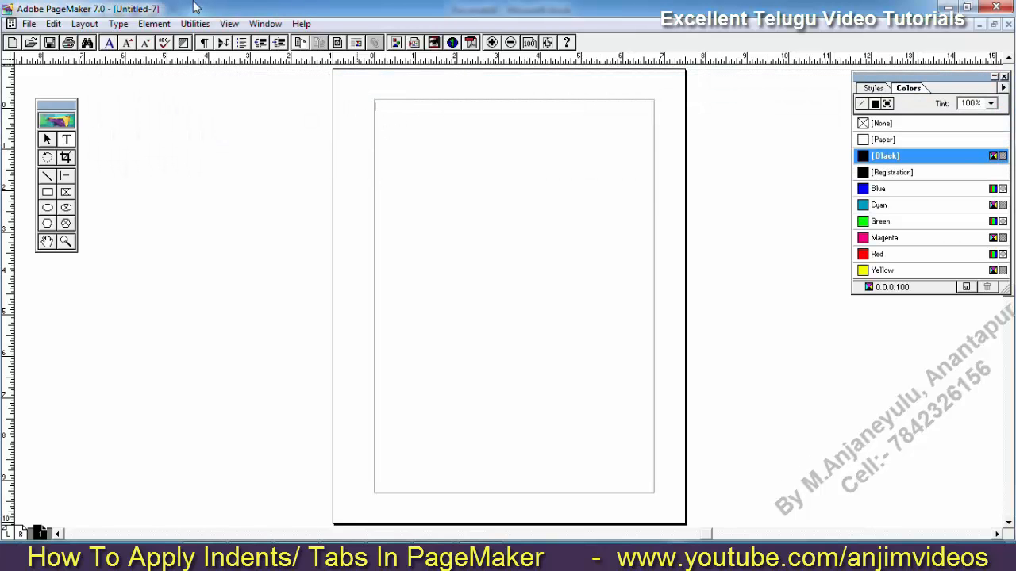
At actual size, enter the tabbed headings Slno, Name, Add, Ph and Pin, and fill in record 1 with its name, address, phone and pin.
{"action": "left_click", "coordinate": [229, 24]}
{"action": "left_click", "coordinate": [270, 112]}
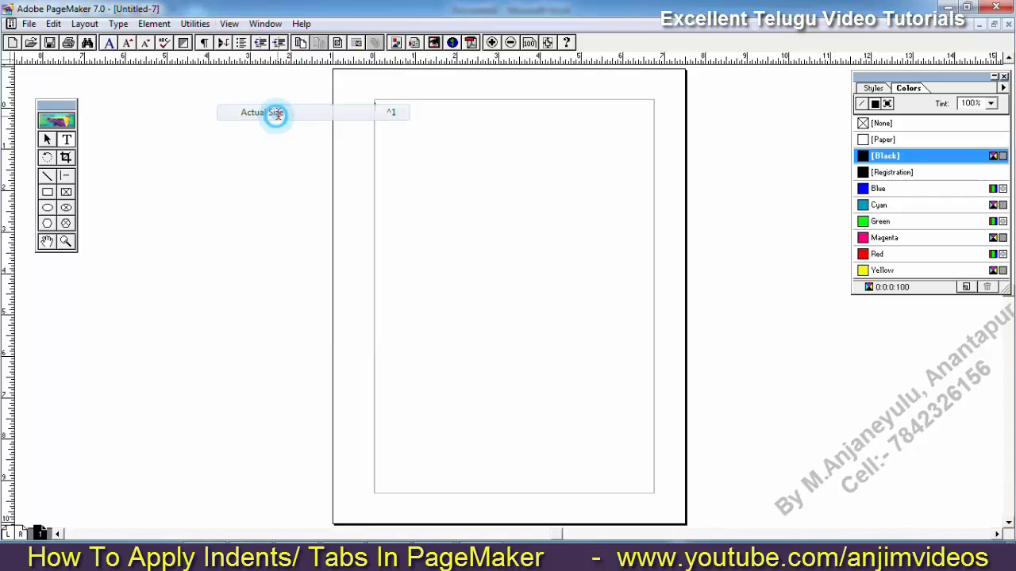
{"action": "left_click_drag", "start_coordinate": [583, 296], "coordinate": [273, 163]}
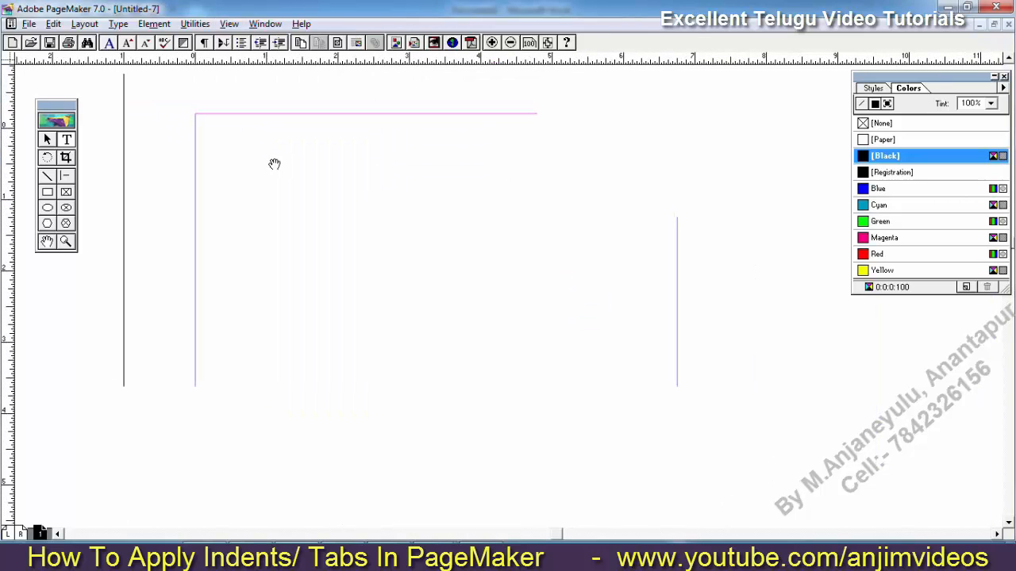
{"action": "type", "text": "Slno\t"}
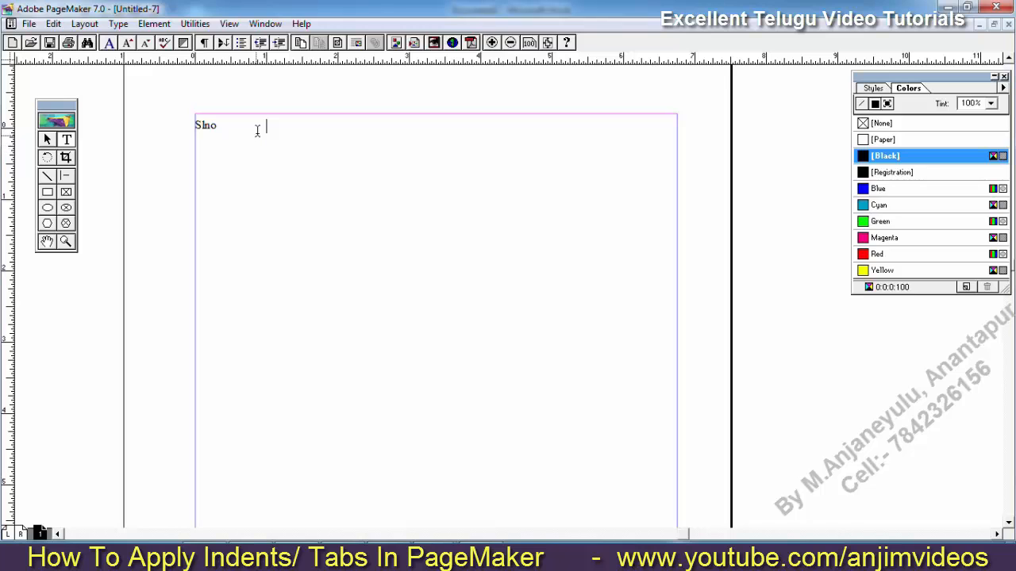
{"action": "type", "text": "N"}
{"action": "type", "text": "antapur\t89"}
{"action": "type", "text": "789798\t878"}
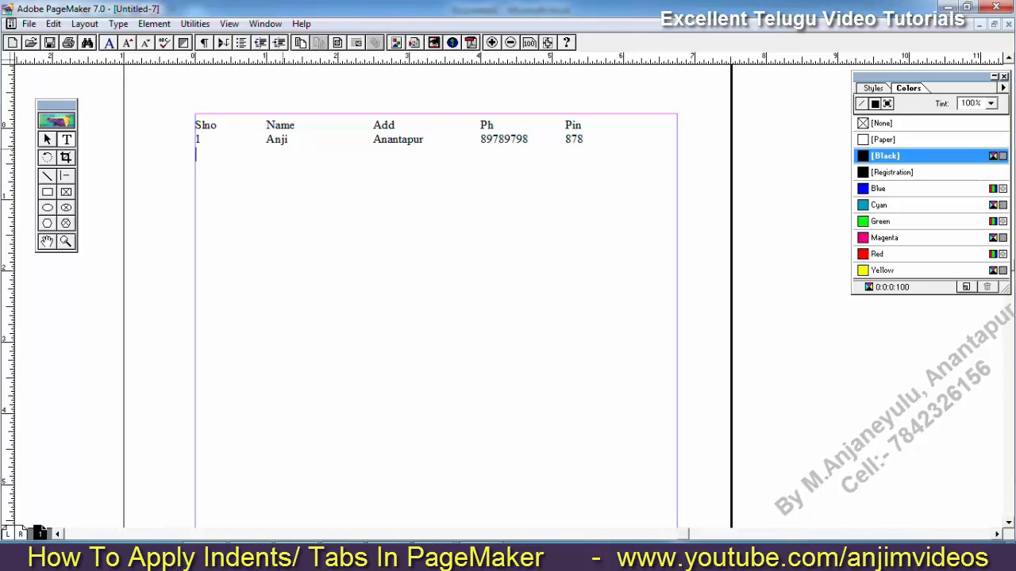
Fill in records 2 and 3 under the headings, each with a name, address, phone and pin.
{"action": "type", "text": " 2\tasf"}
{"action": "type", "text": "87897"}
{"action": "key", "text": "Tab"}
{"action": "type", "text": "989789"}
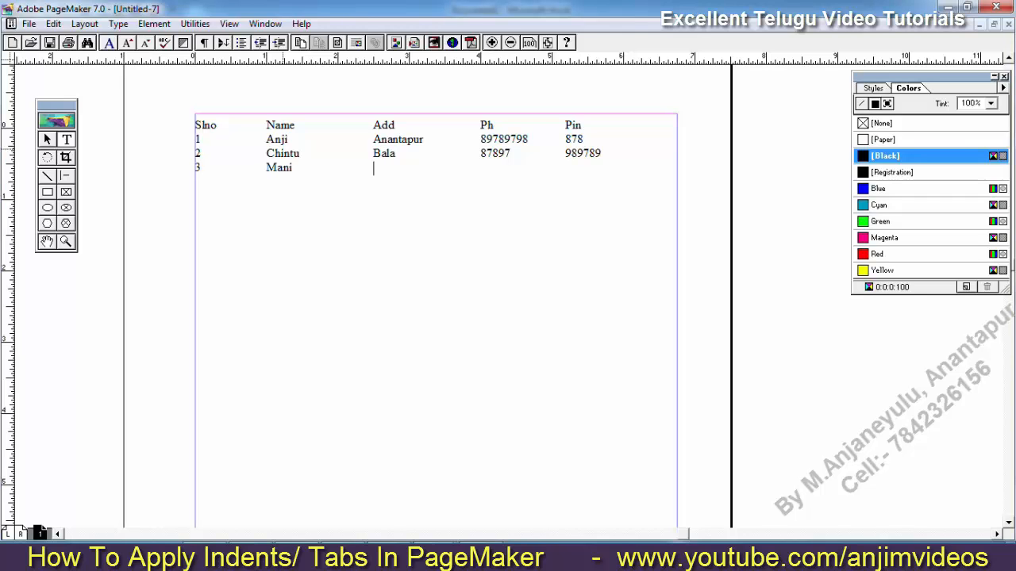
{"action": "type", "text": "u"}
{"action": "key", "text": "Tab"}
{"action": "type", "text": "897\t8979"}
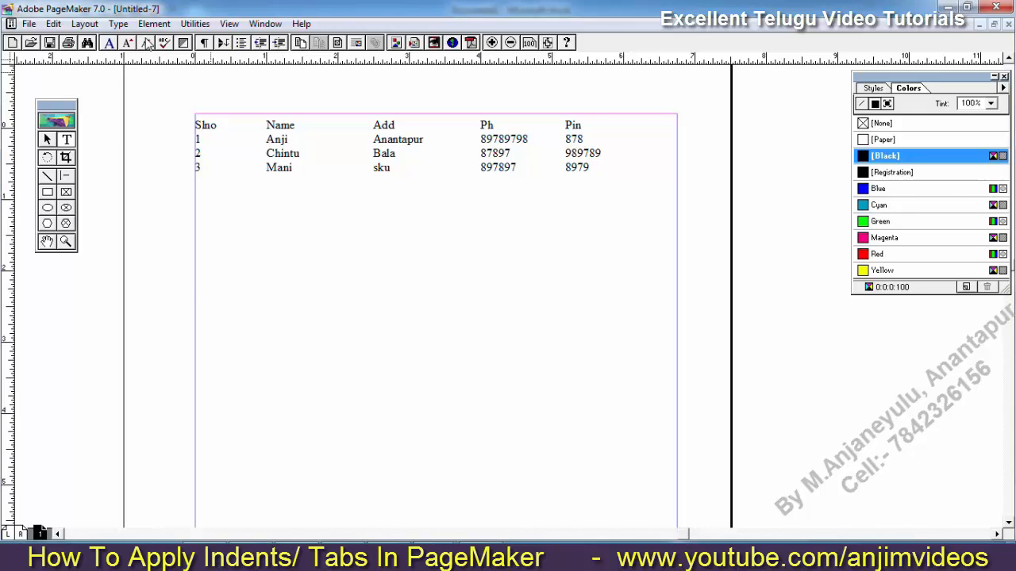
{"action": "left_click", "coordinate": [115, 26]}
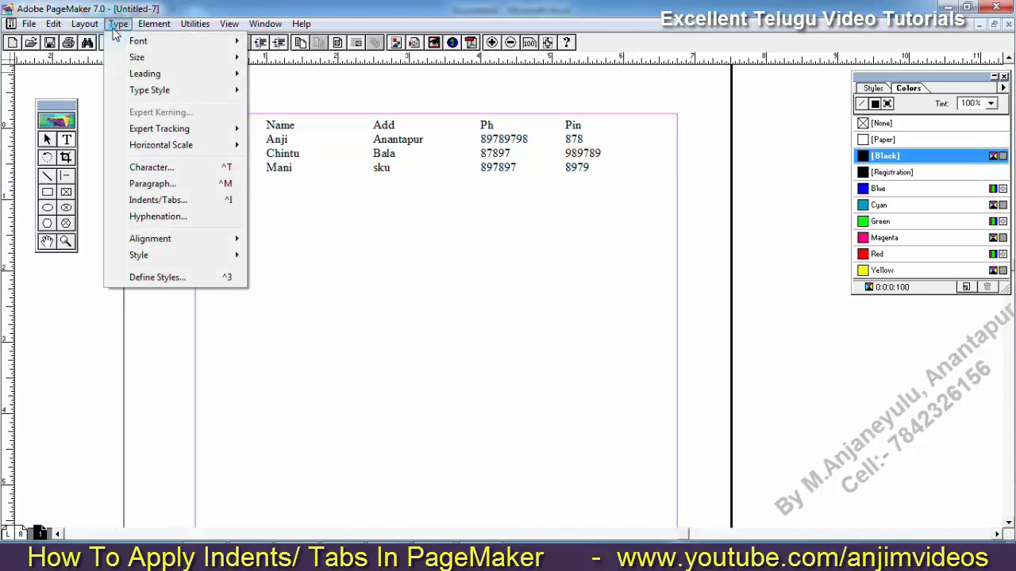
{"action": "left_click", "coordinate": [159, 200]}
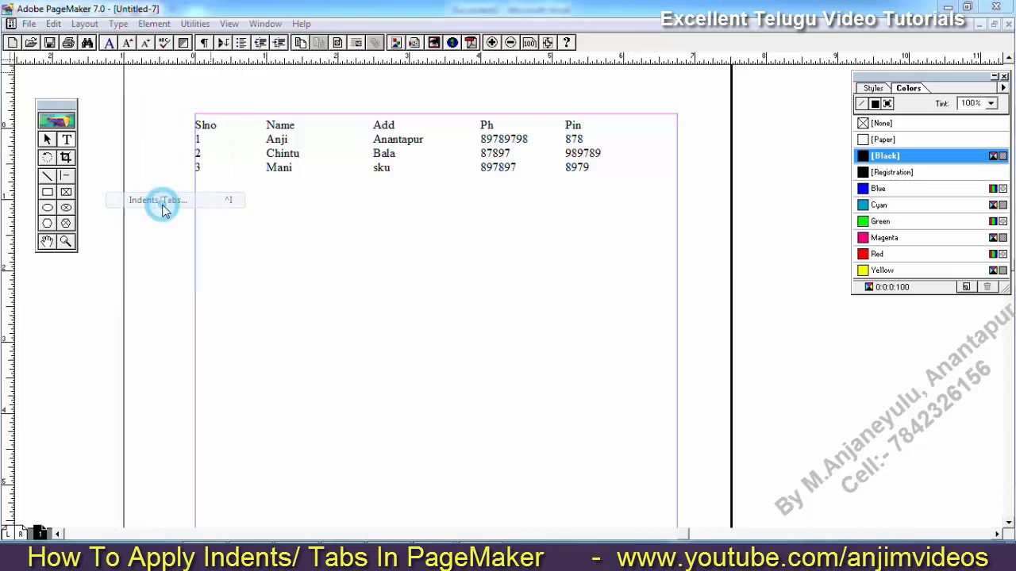
{"action": "left_click_drag", "start_coordinate": [329, 213], "coordinate": [341, 66]}
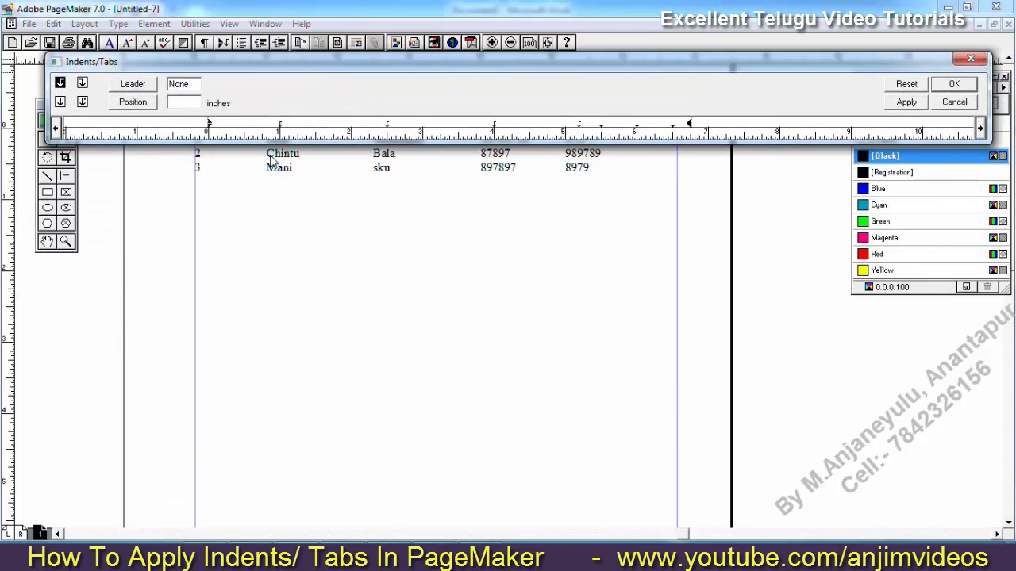
{"action": "left_click", "coordinate": [965, 103]}
Reset the tab stops of the whole list, headings and all three records, to the default spacing.
{"action": "left_click_drag", "start_coordinate": [195, 125], "coordinate": [651, 180]}
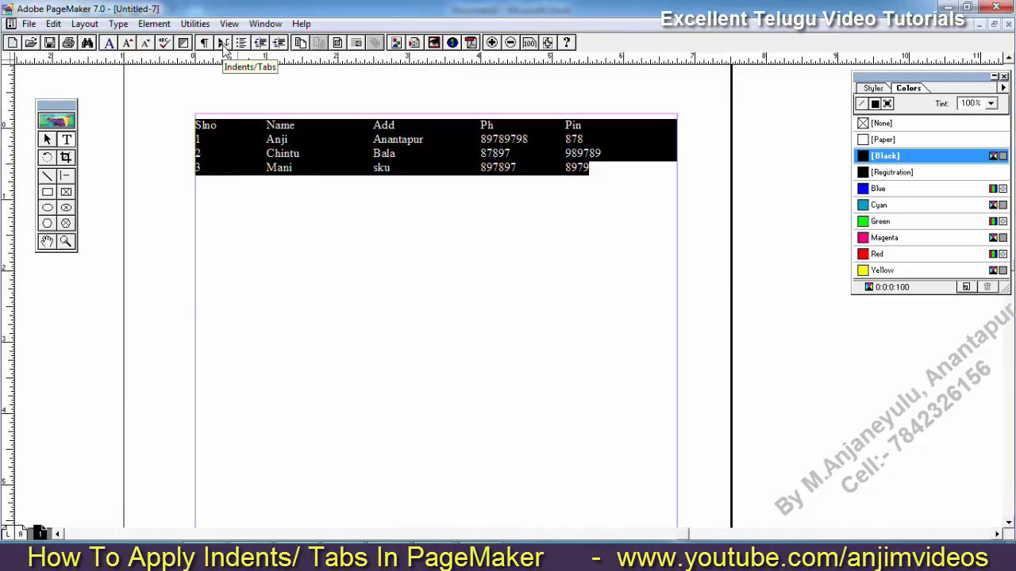
{"action": "left_click", "coordinate": [225, 56]}
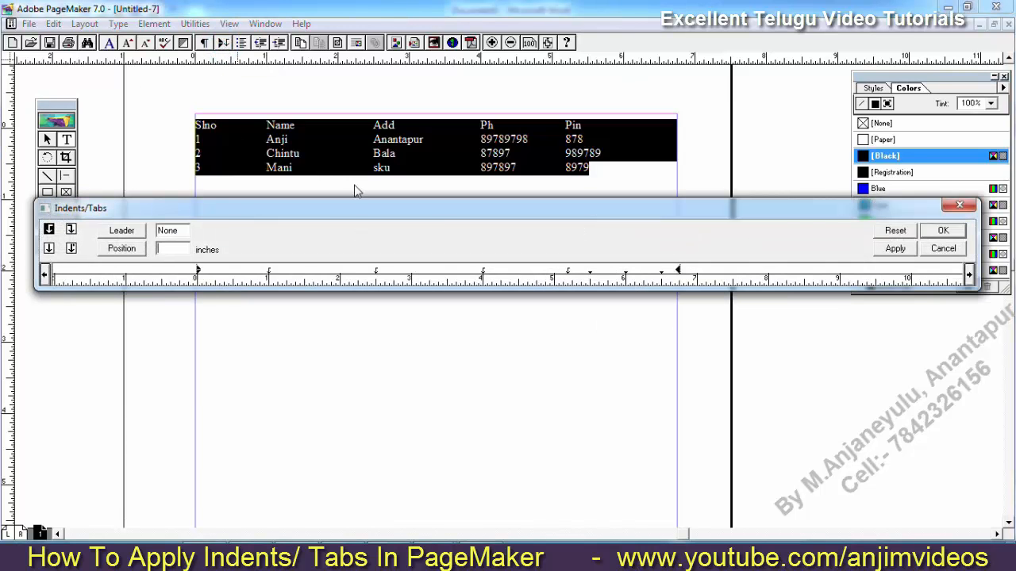
{"action": "left_click", "coordinate": [909, 235]}
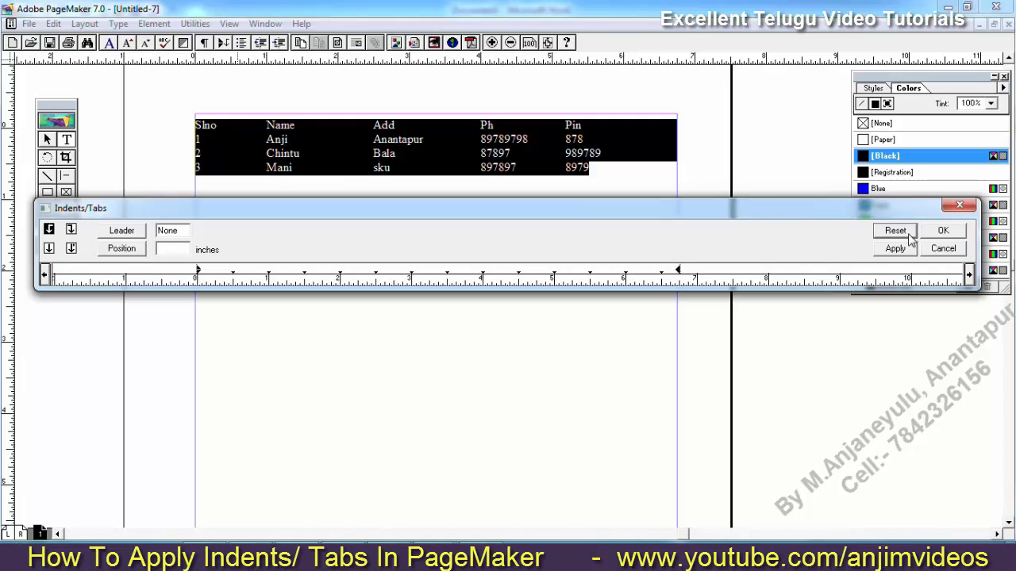
{"action": "left_click", "coordinate": [943, 231]}
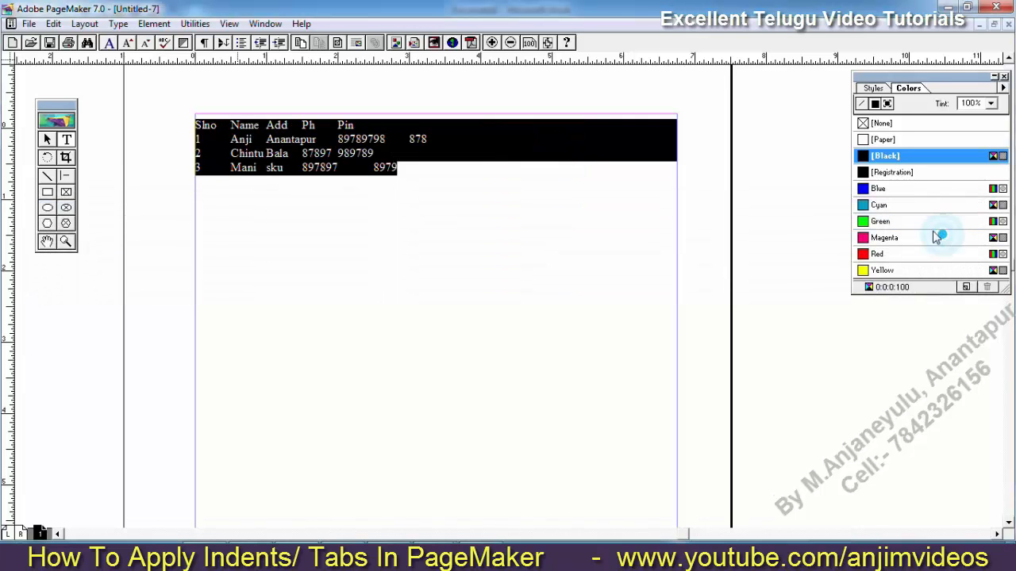
Delete the whole list and enter a fresh line with the tabbed headings Slno, Name, Add and Ph.
{"action": "left_click", "coordinate": [312, 170]}
{"action": "left_click", "coordinate": [396, 170]}
{"action": "key", "text": "ctrl+a"}
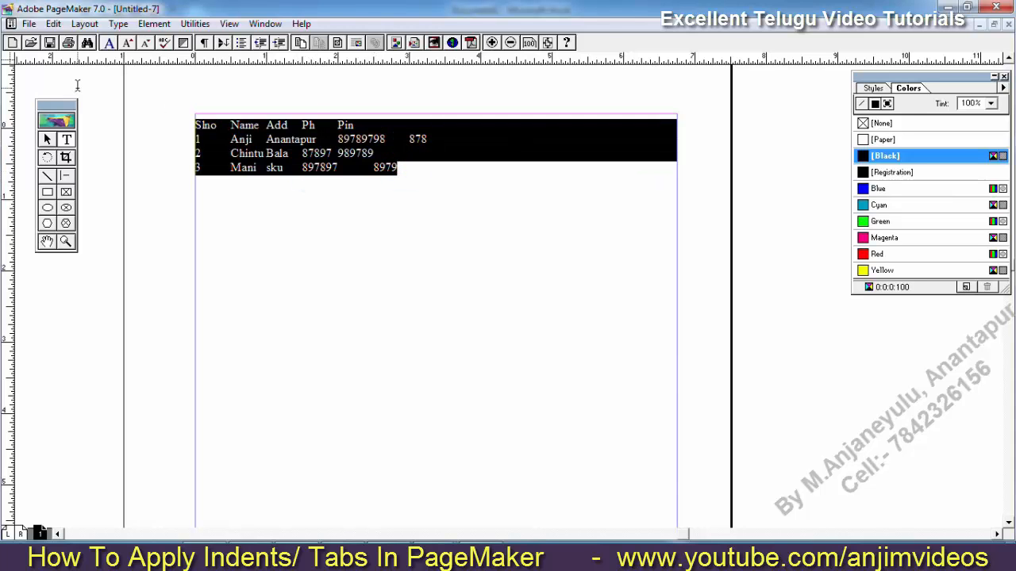
{"action": "key", "text": "BackSpace"}
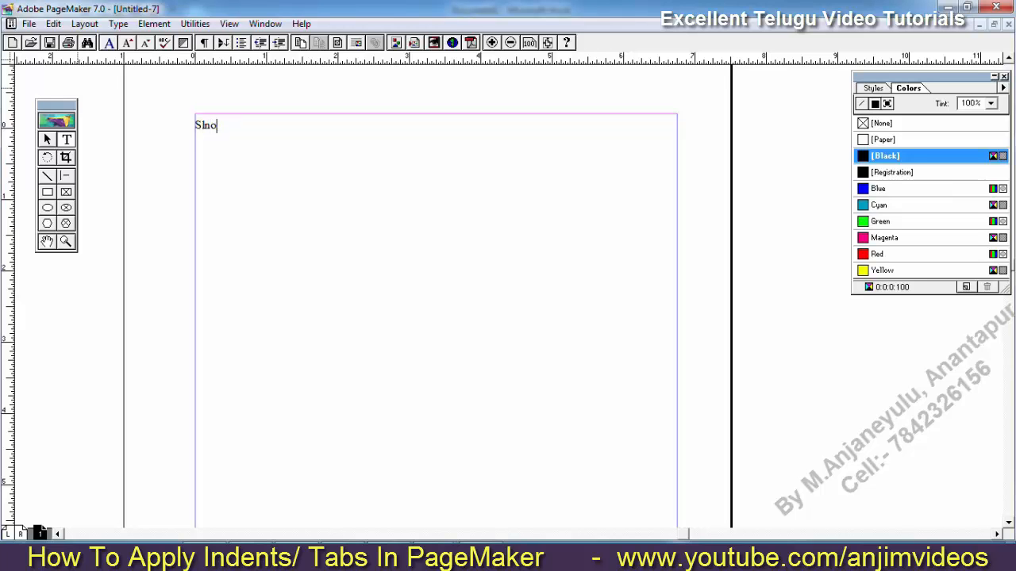
{"action": "type", "text": "Slno"}
{"action": "key", "text": "Tab"}
{"action": "type", "text": "Name"}
{"action": "key", "text": "Tab"}
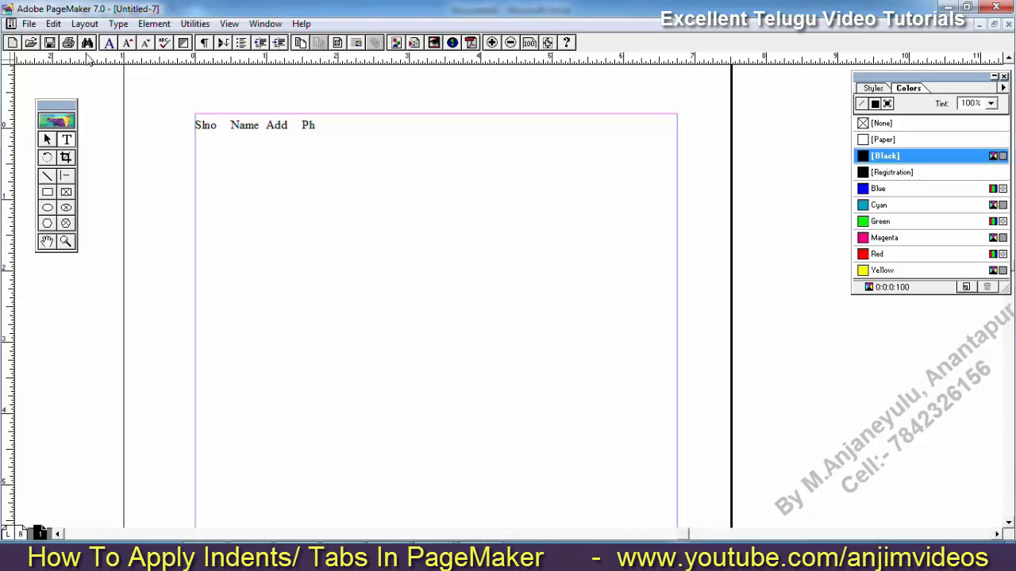
Add a left tab stop at 1 inch to the heading line and apply it.
{"action": "left_click", "coordinate": [327, 140]}
{"action": "left_click", "coordinate": [339, 130]}
{"action": "triple_click", "coordinate": [338, 129]}
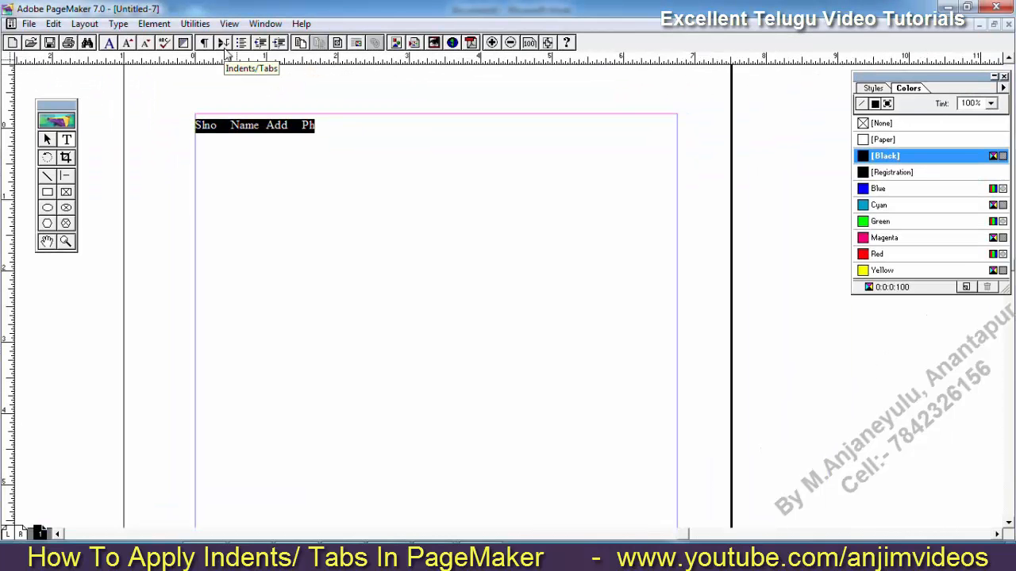
{"action": "left_click", "coordinate": [224, 47]}
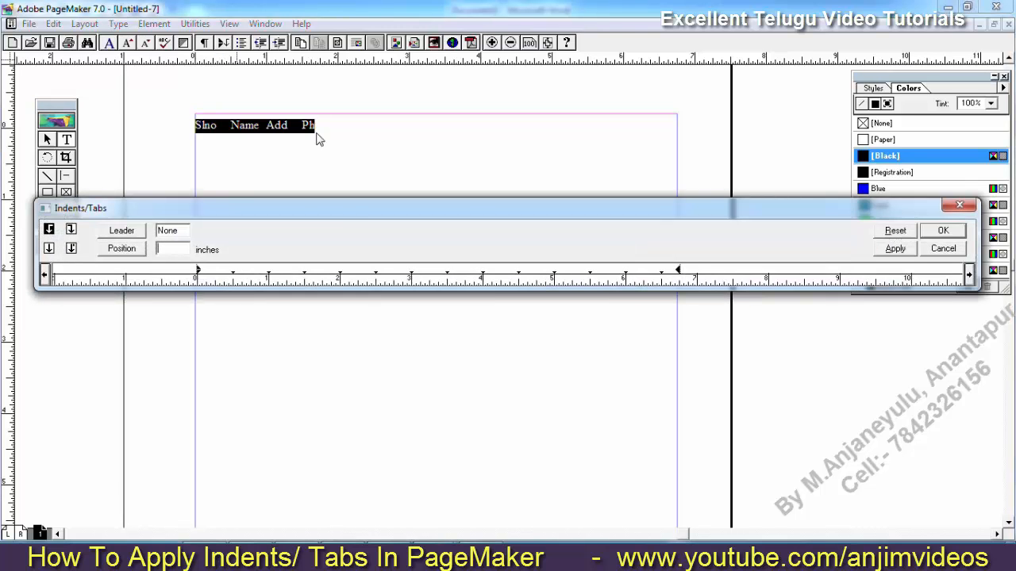
{"action": "left_click_drag", "start_coordinate": [328, 217], "coordinate": [328, 163]}
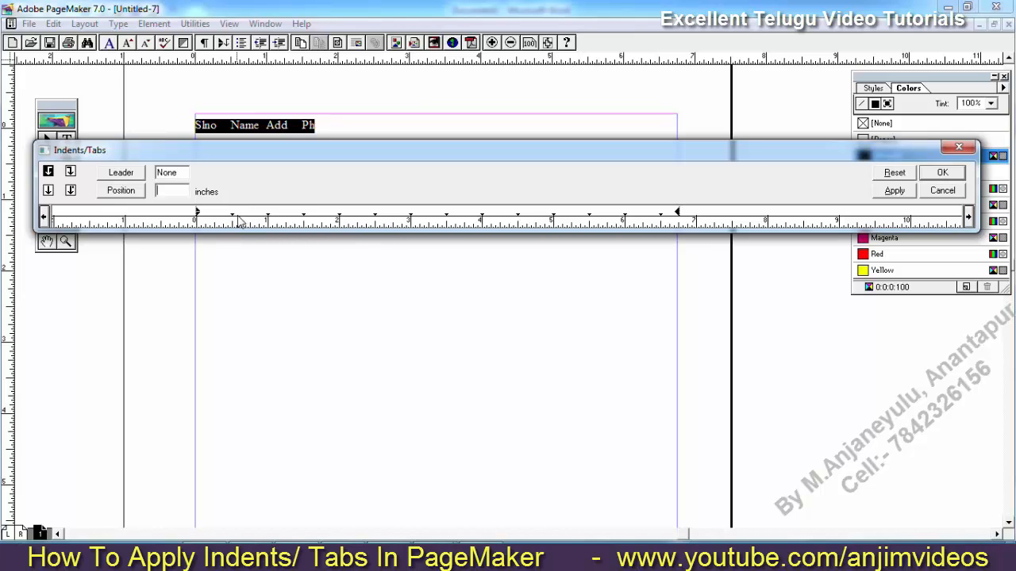
{"action": "left_click", "coordinate": [267, 213]}
{"action": "left_click", "coordinate": [895, 192]}
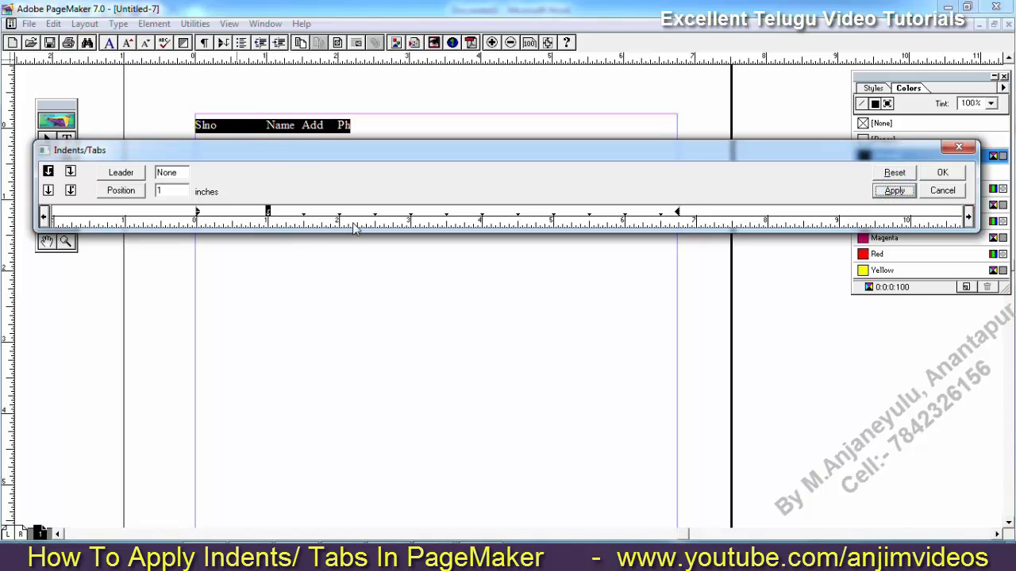
Add left tab stops at about 2.5 and 4.1 inches to the heading line, applying each one.
{"action": "left_click_drag", "start_coordinate": [340, 214], "coordinate": [377, 216]}
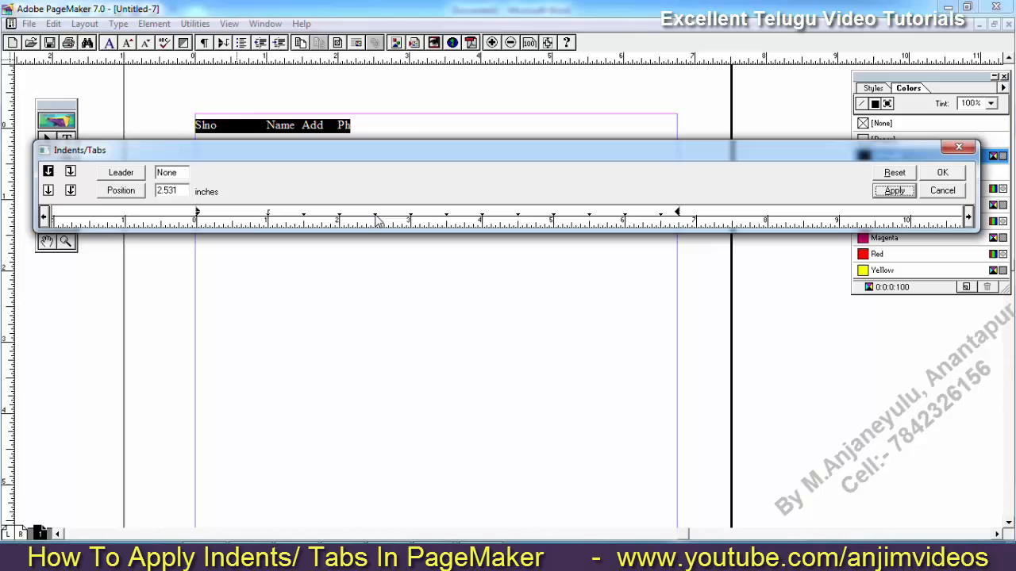
{"action": "left_click", "coordinate": [894, 192]}
{"action": "left_click", "coordinate": [484, 215]}
{"action": "left_click_drag", "start_coordinate": [485, 216], "coordinate": [489, 216]}
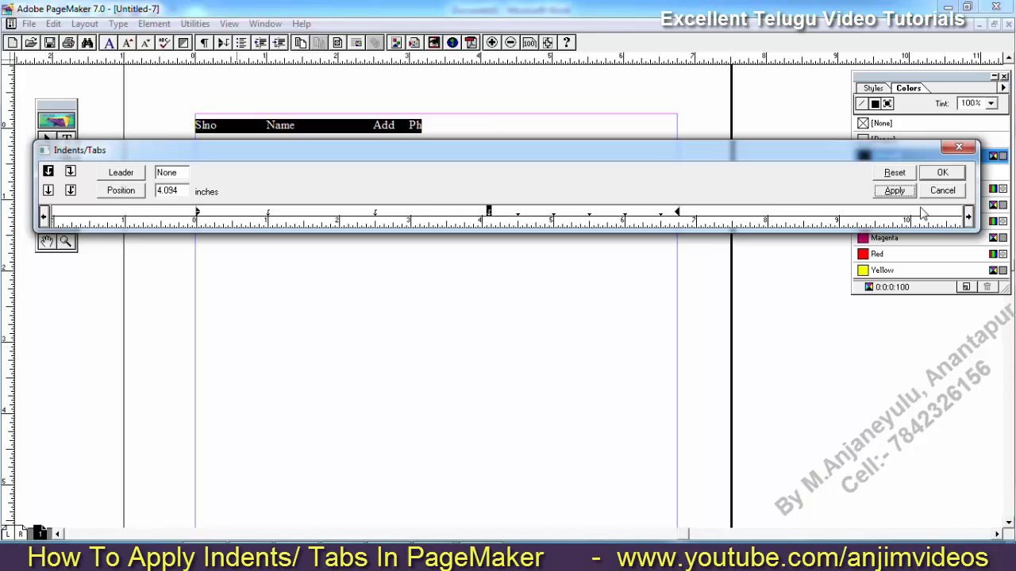
{"action": "left_click", "coordinate": [895, 191]}
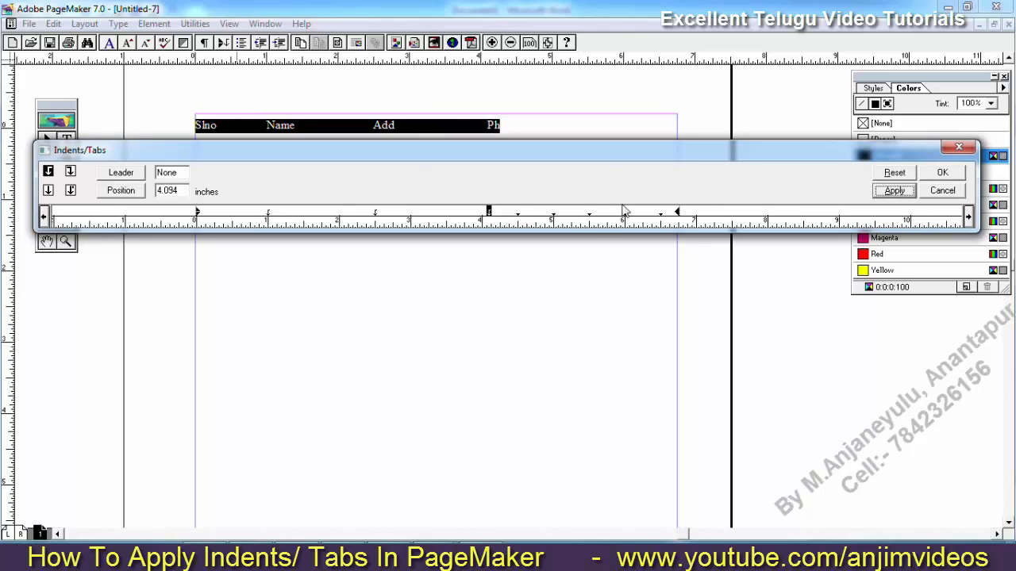
Give the tab stop before Ph a dotted leader and apply it.
{"action": "left_click", "coordinate": [136, 174]}
{"action": "left_click", "coordinate": [131, 209]}
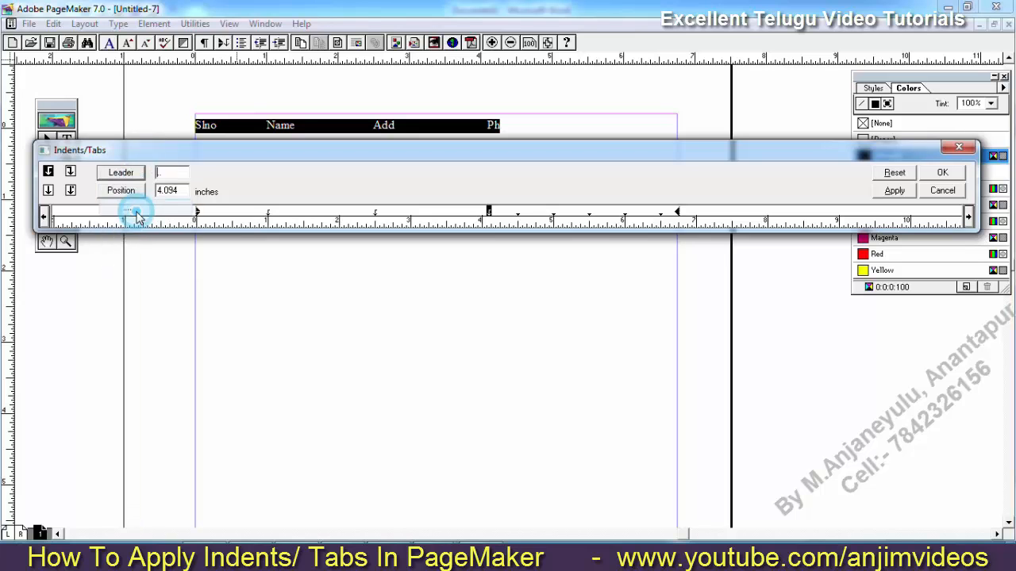
{"action": "left_click", "coordinate": [891, 192]}
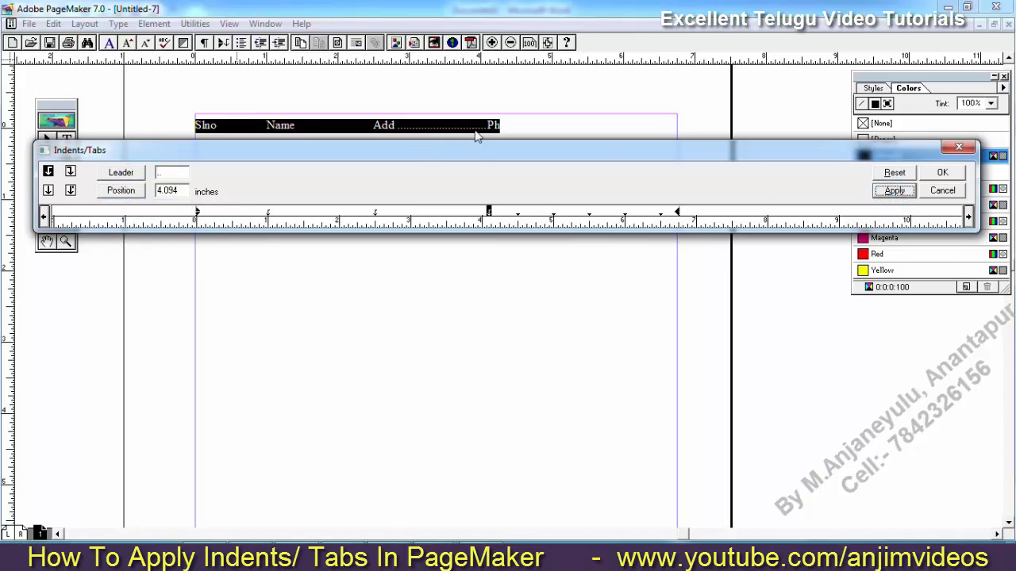
Try the Custom leader option and the right, center and decimal alignments on the tab stop before Ph, returning it to left alignment.
{"action": "left_click", "coordinate": [116, 173]}
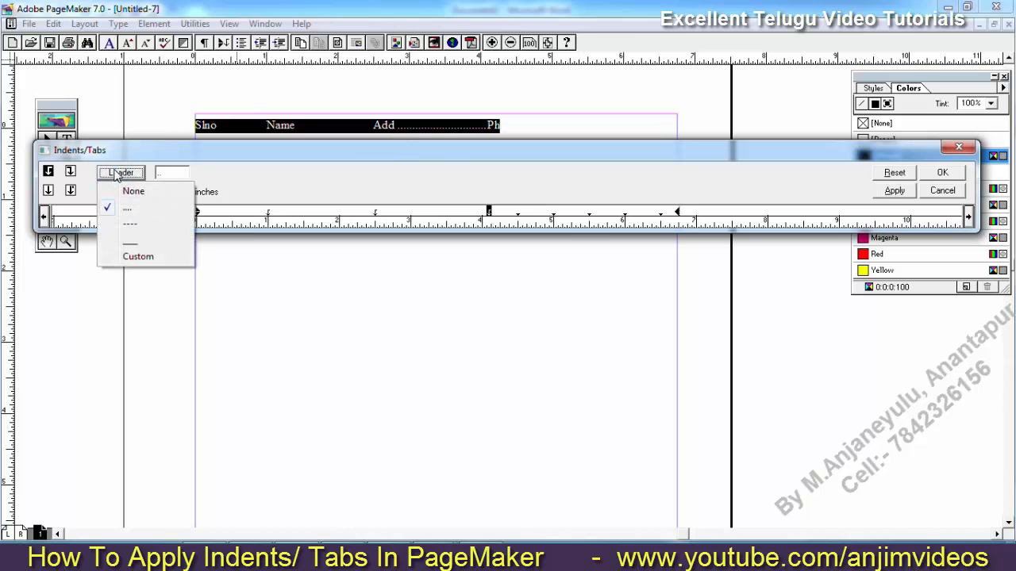
{"action": "left_click", "coordinate": [132, 258]}
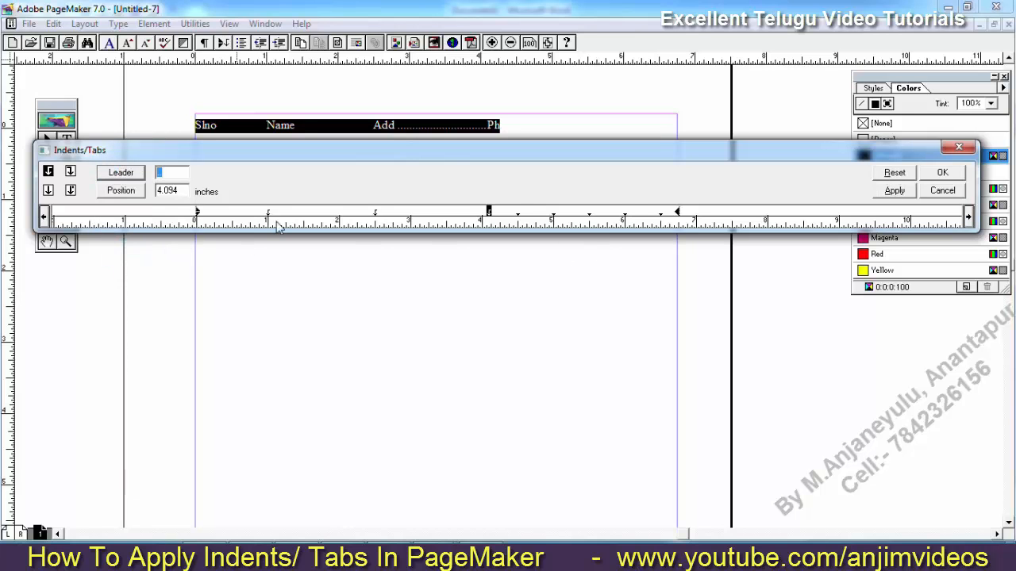
{"action": "left_click", "coordinate": [123, 174]}
{"action": "left_click", "coordinate": [119, 175]}
{"action": "left_click", "coordinate": [119, 175]}
{"action": "left_click", "coordinate": [70, 173]}
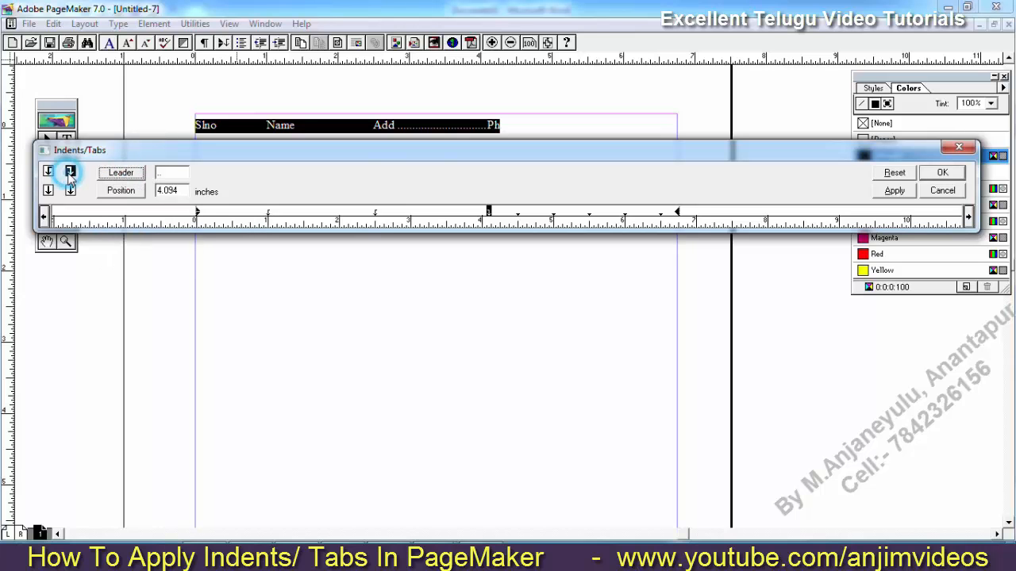
{"action": "left_click", "coordinate": [48, 192]}
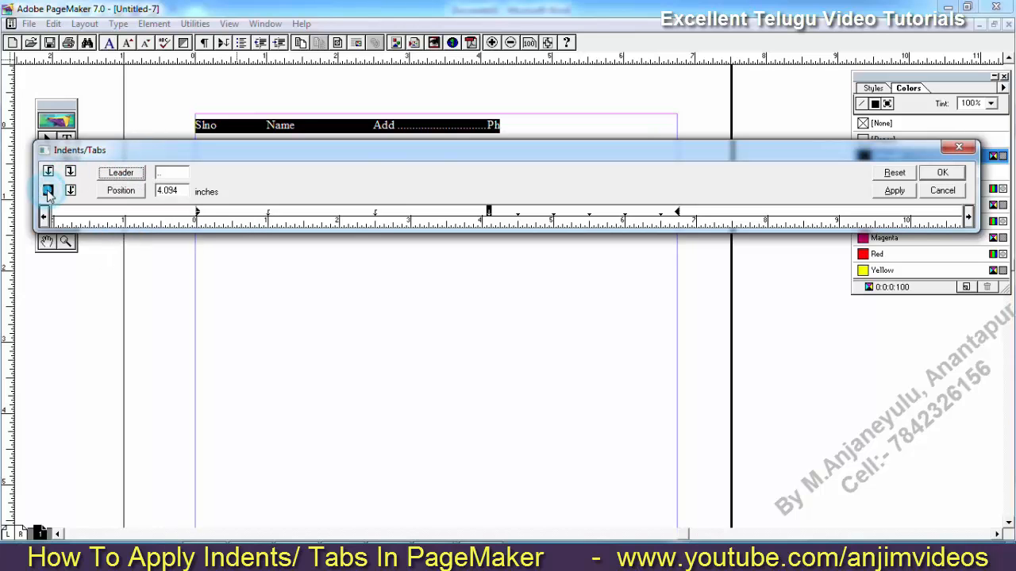
{"action": "left_click", "coordinate": [70, 190]}
{"action": "left_click", "coordinate": [49, 172]}
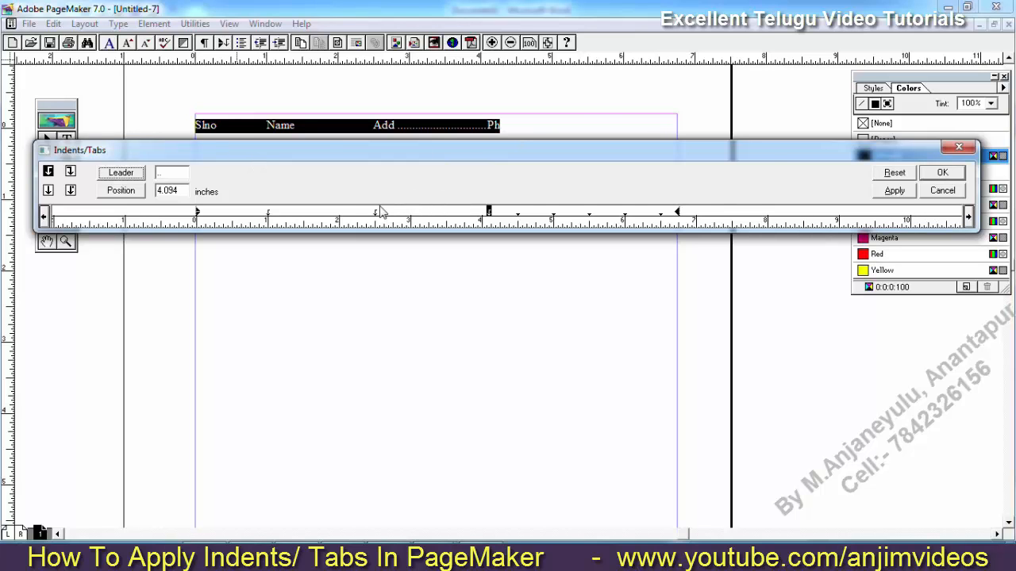
Reset the heading line's tab stops to the defaults and accept the settings.
{"action": "key", "text": "alt+r"}
{"action": "left_click", "coordinate": [943, 176]}
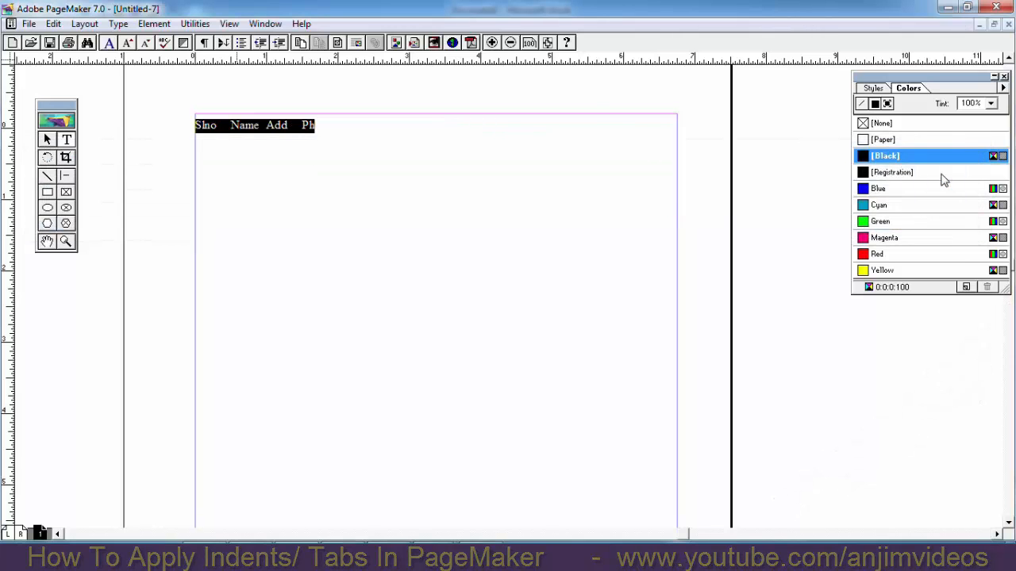